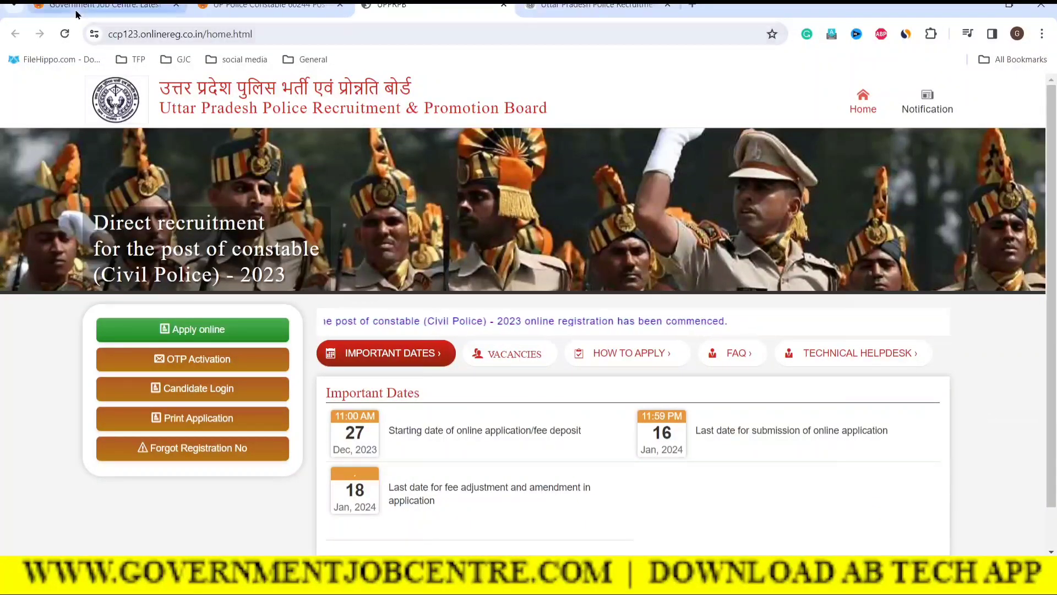
Step: Switch to the Government Job Centre browser tab
click(102, 7)
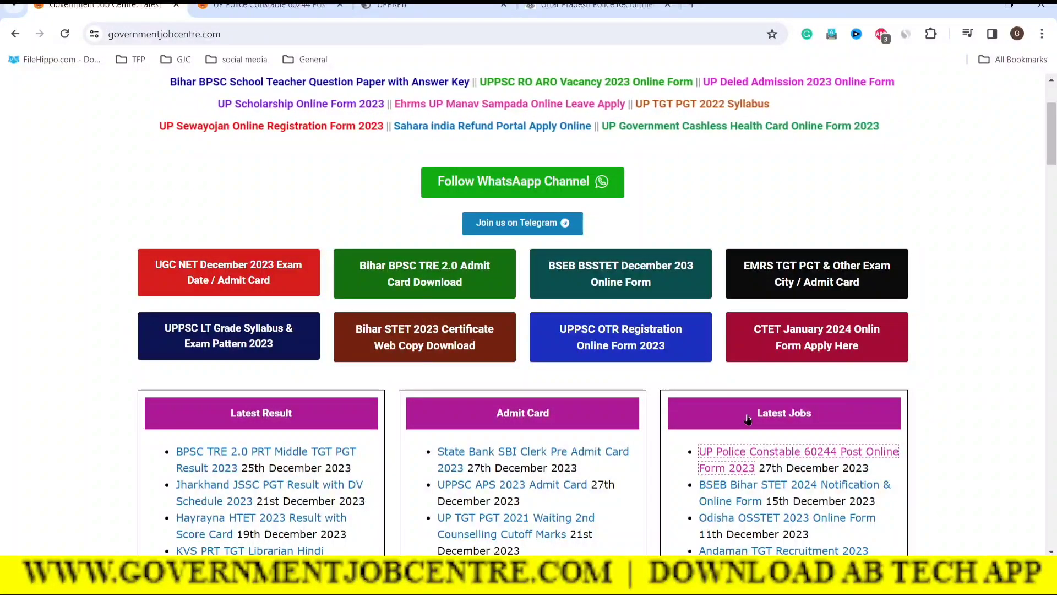
Step: Open the UP Police Constable 60244 Post article and follow its Apply Online link
click(266, 5)
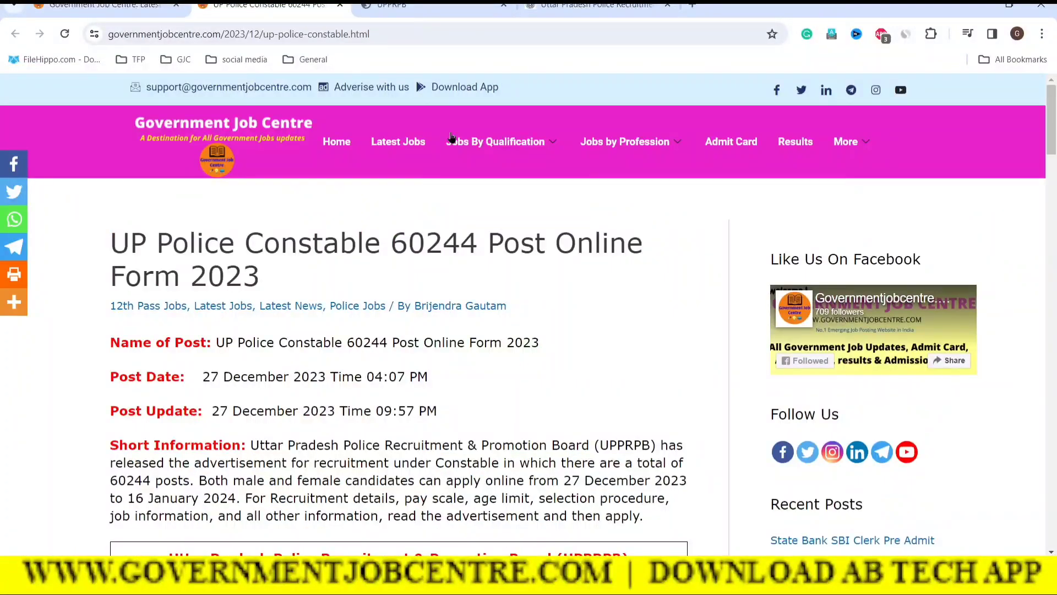
scroll(570, 402, down, 19)
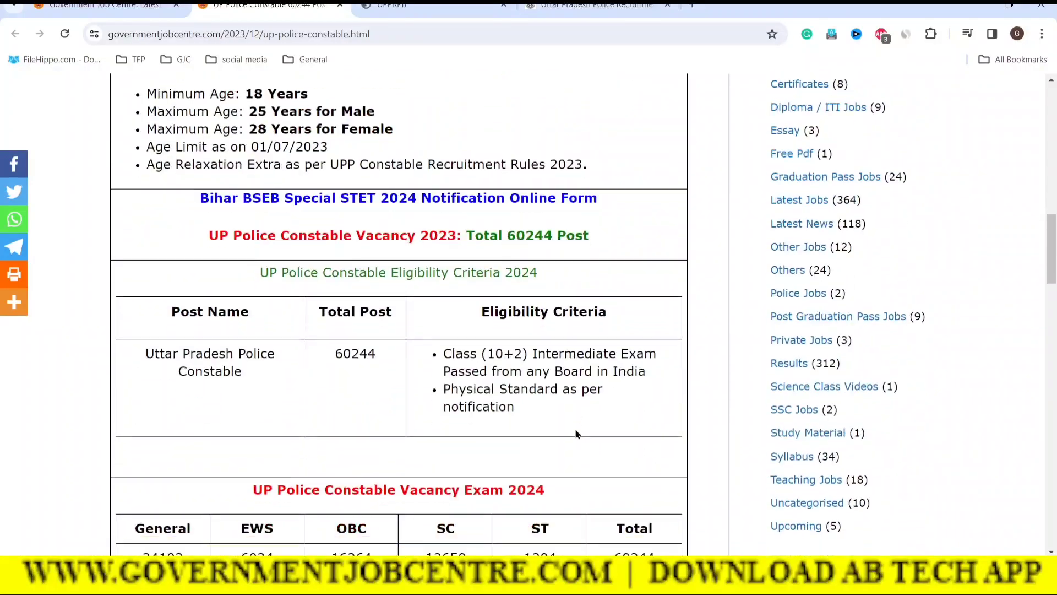
scroll(577, 433, down, 20)
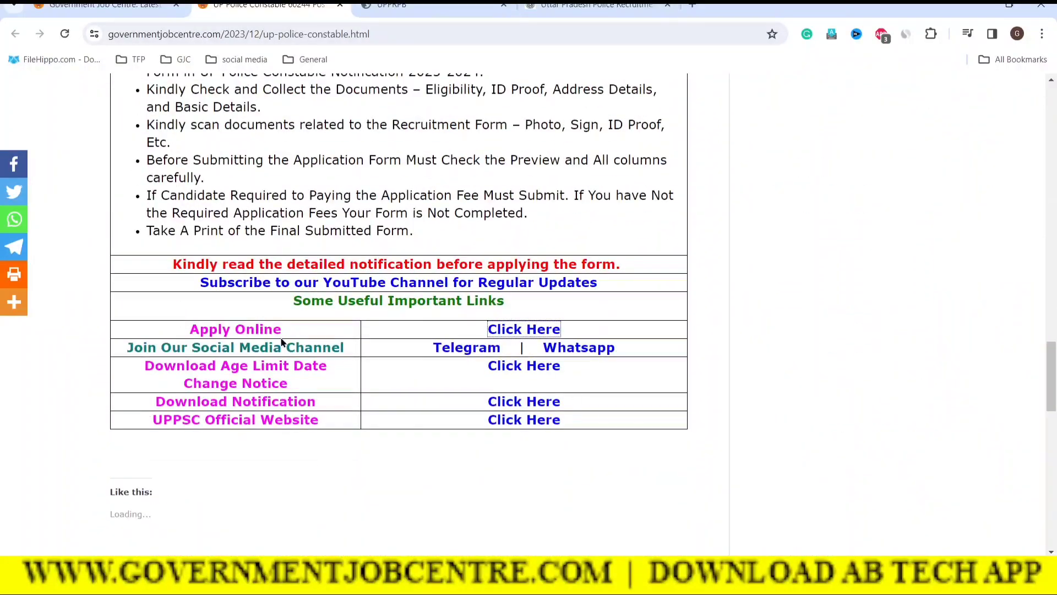
click(526, 328)
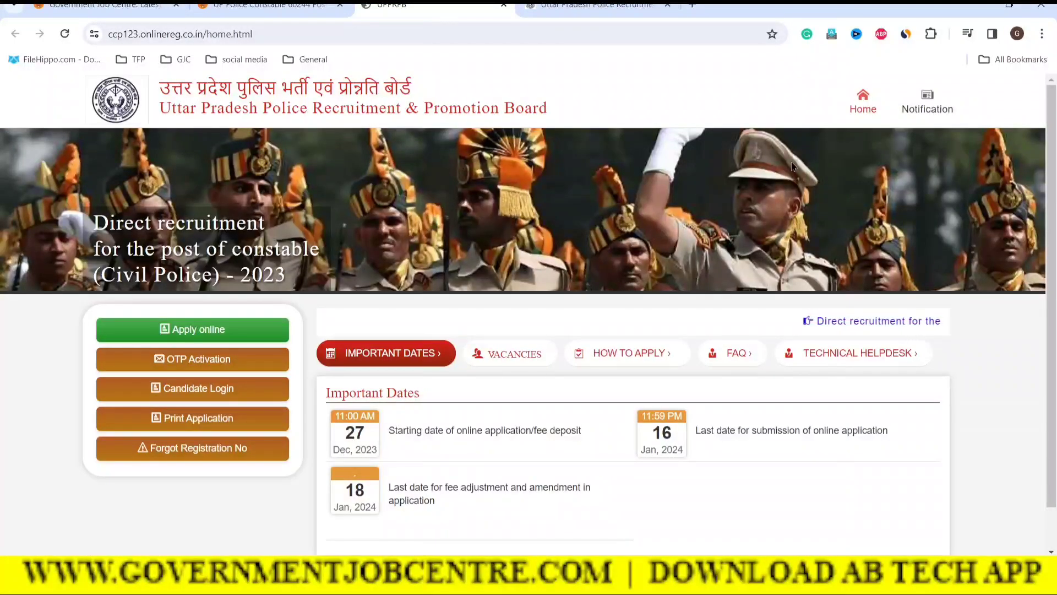
Step: Open the online registration form and scroll through it and back up
click(212, 330)
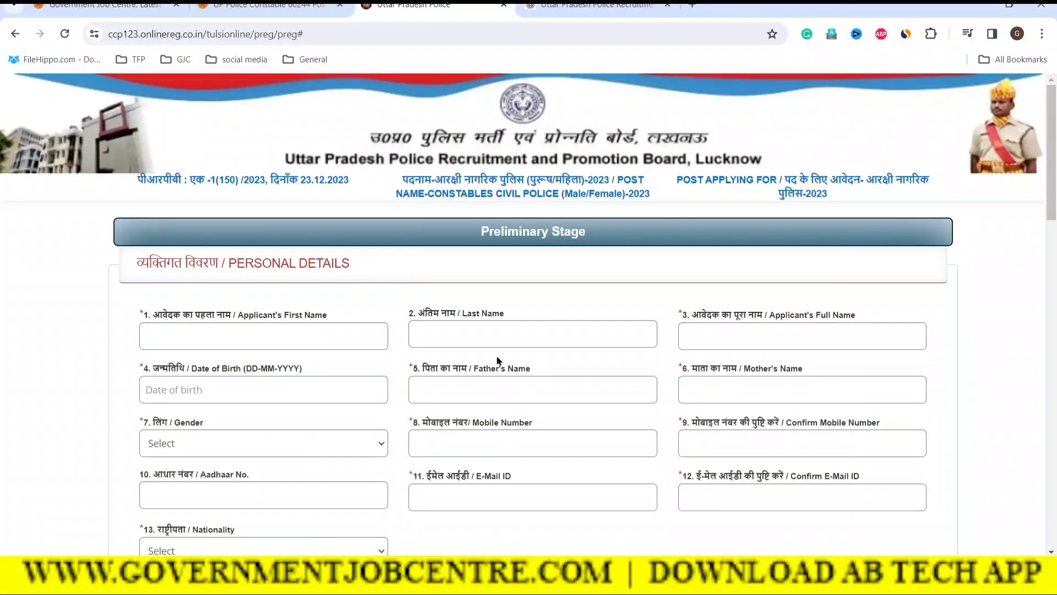
scroll(698, 414, down, 3)
scroll(700, 421, down, 10)
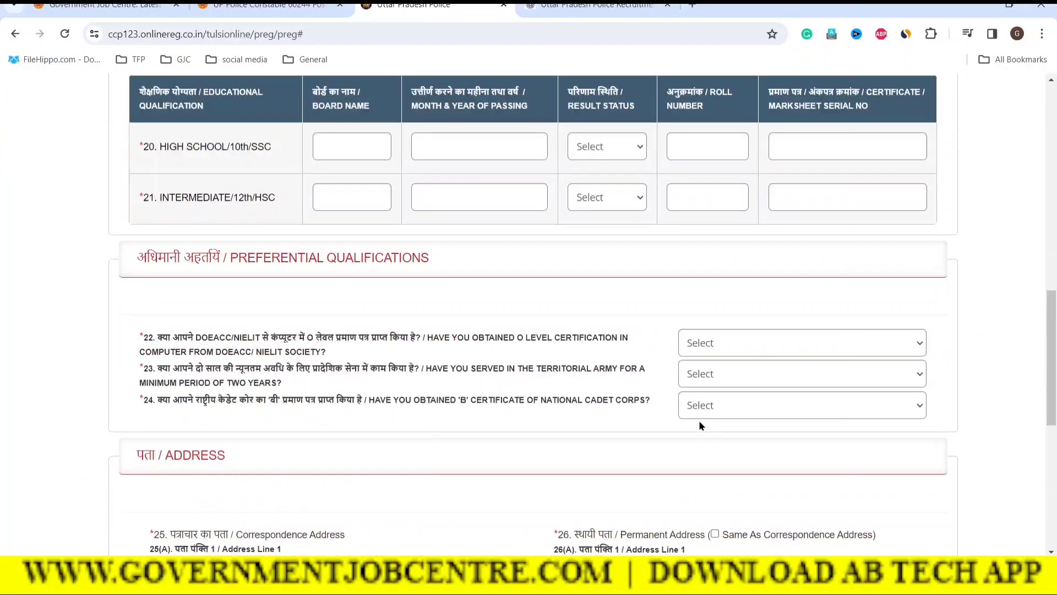
scroll(699, 420, down, 8)
scroll(699, 421, up, 4)
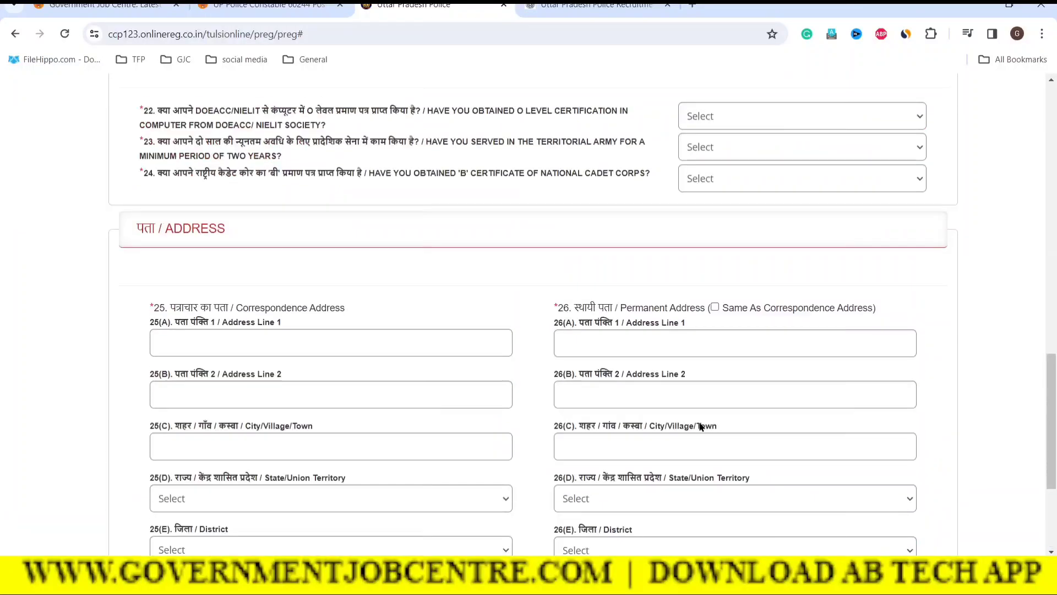
scroll(700, 426, up, 15)
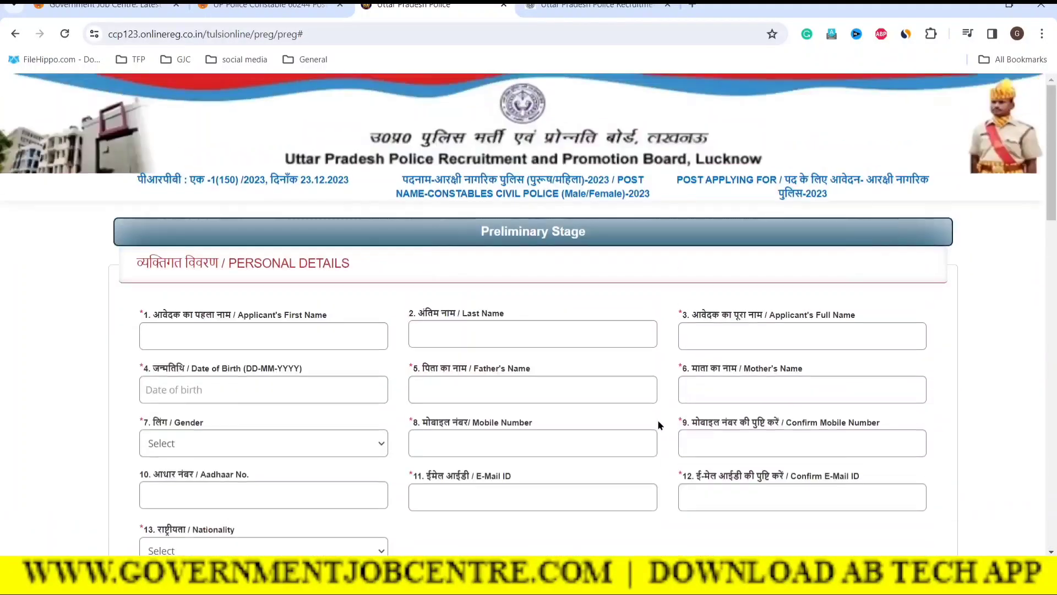
Step: Review the Personal Details, Other Information and Preferential Qualifications sections down to the address fields
drag(221, 264, 416, 267)
click(416, 268)
scroll(609, 402, down, 5)
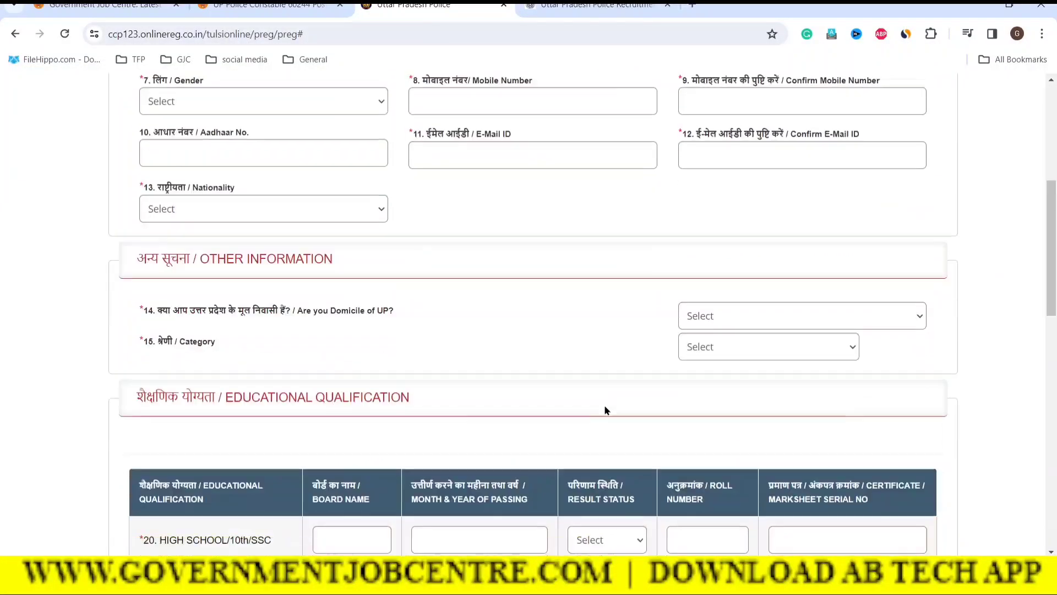
drag(208, 258, 388, 256)
click(388, 257)
scroll(488, 368, down, 3)
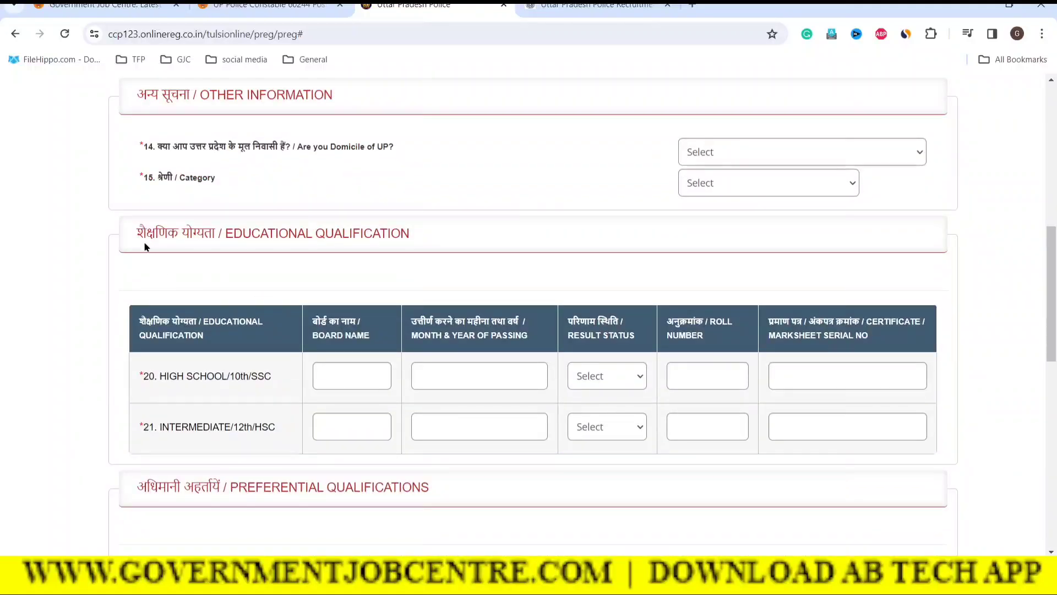
drag(142, 234, 266, 234)
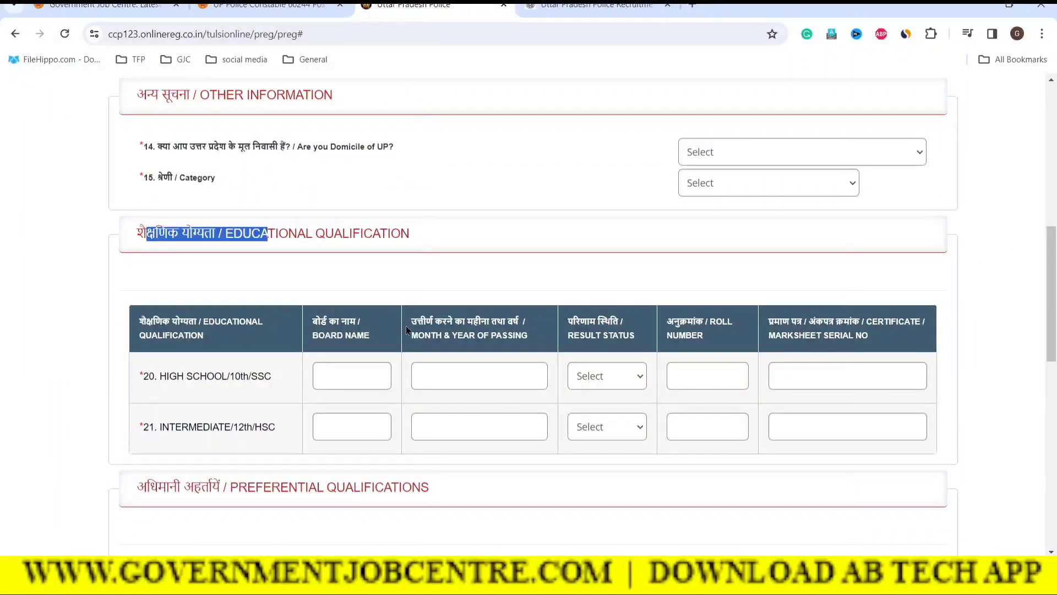
scroll(318, 330, down, 3)
drag(230, 303, 414, 303)
scroll(277, 345, down, 3)
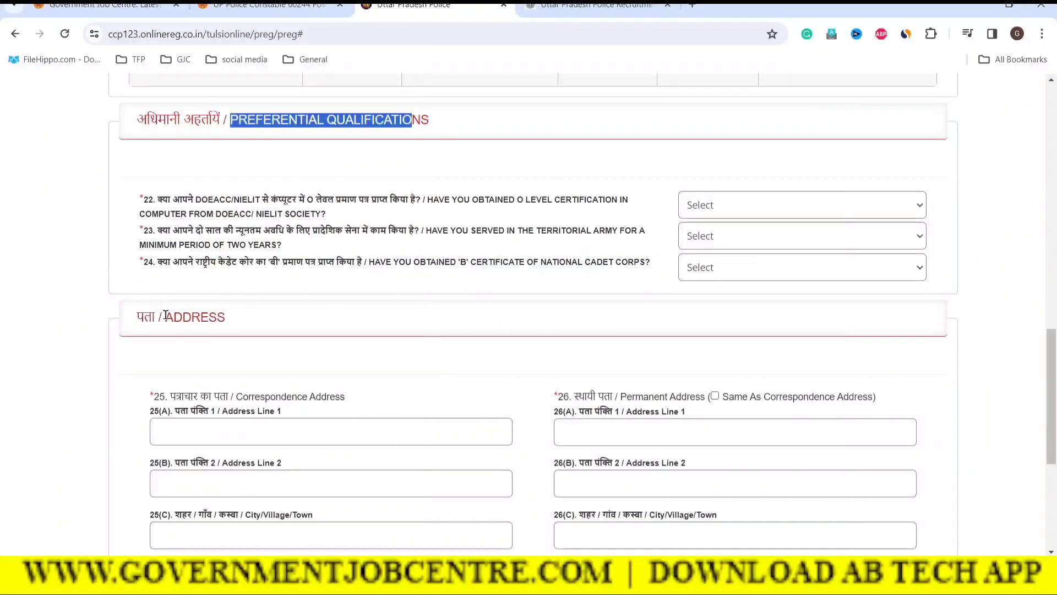
drag(165, 315, 227, 317)
scroll(401, 408, down, 5)
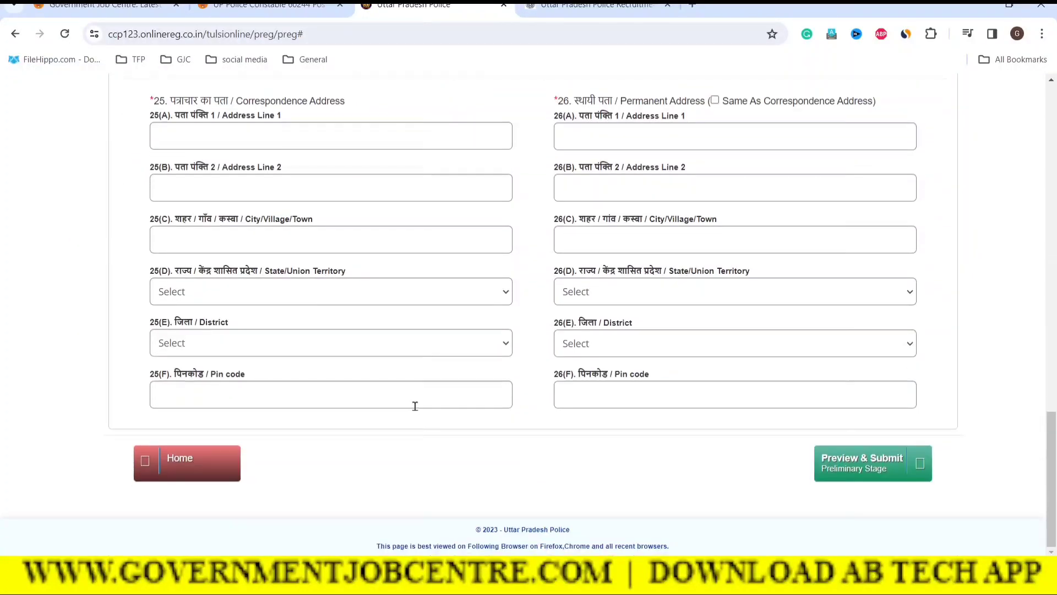
drag(1051, 483, 1034, 155)
Step: Enter the applicant's first name, last name and full name, correcting the first name
click(197, 333)
double_click(220, 338)
key(BackSpace)
click(441, 325)
text(KISHOR)
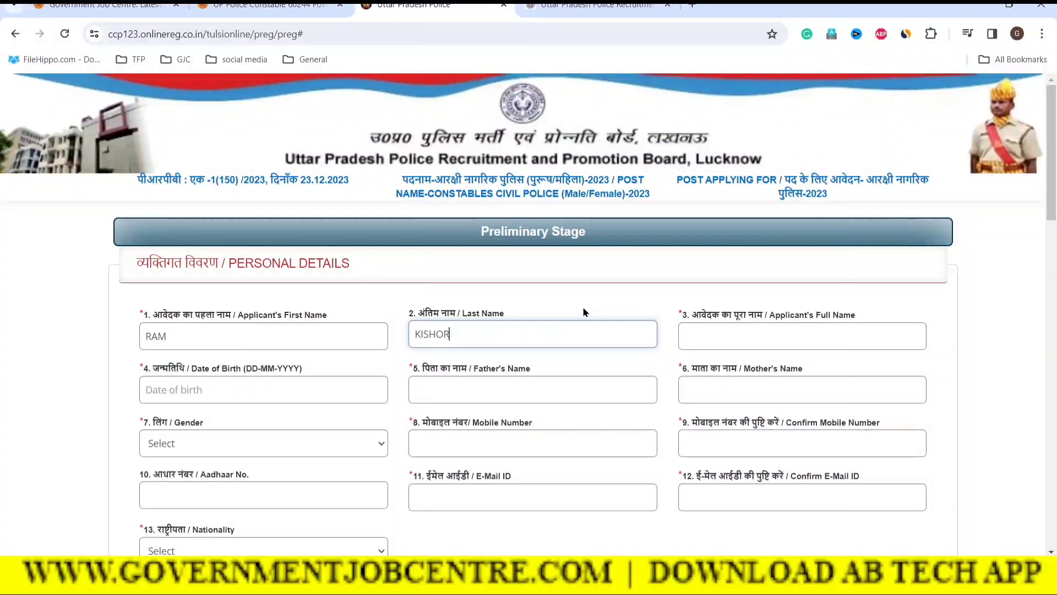
drag(194, 315, 232, 315)
drag(450, 315, 493, 315)
click(537, 305)
click(728, 338)
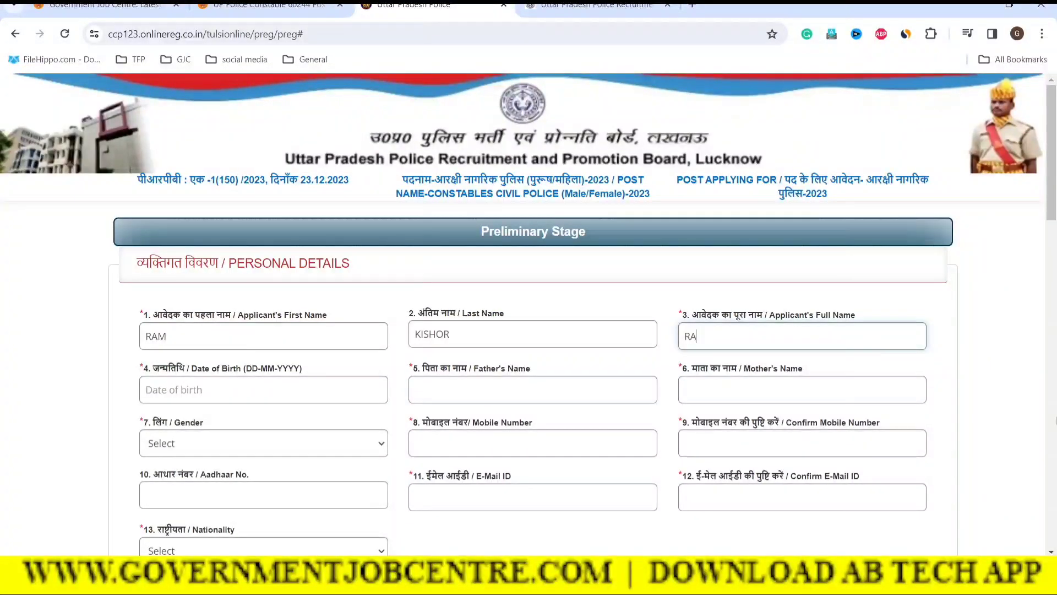
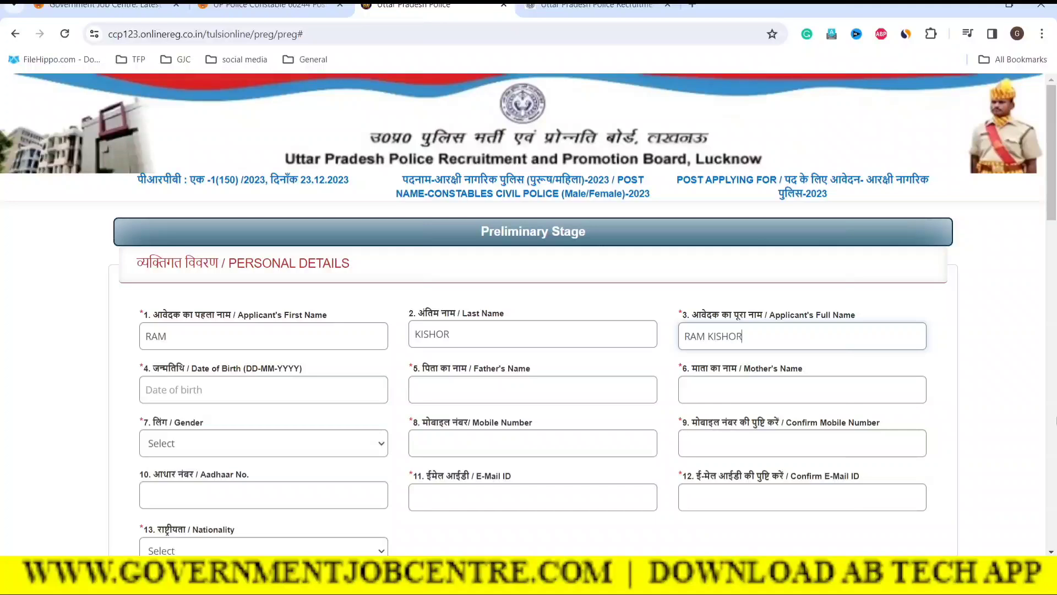
click(646, 299)
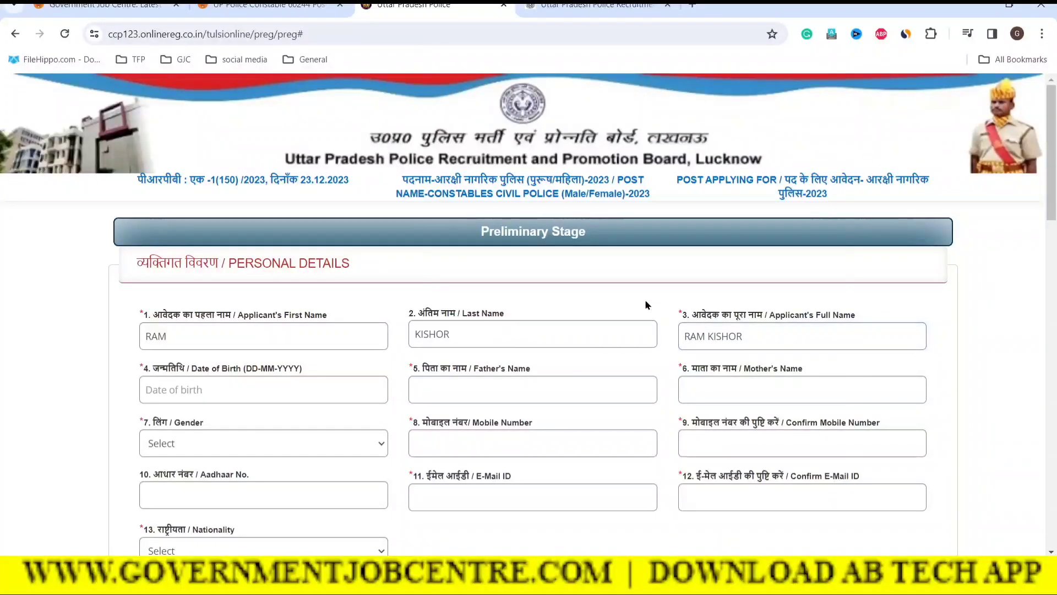
Step: Set the date of birth to a day in April 2000 using the calendar
scroll(334, 344, down, 2)
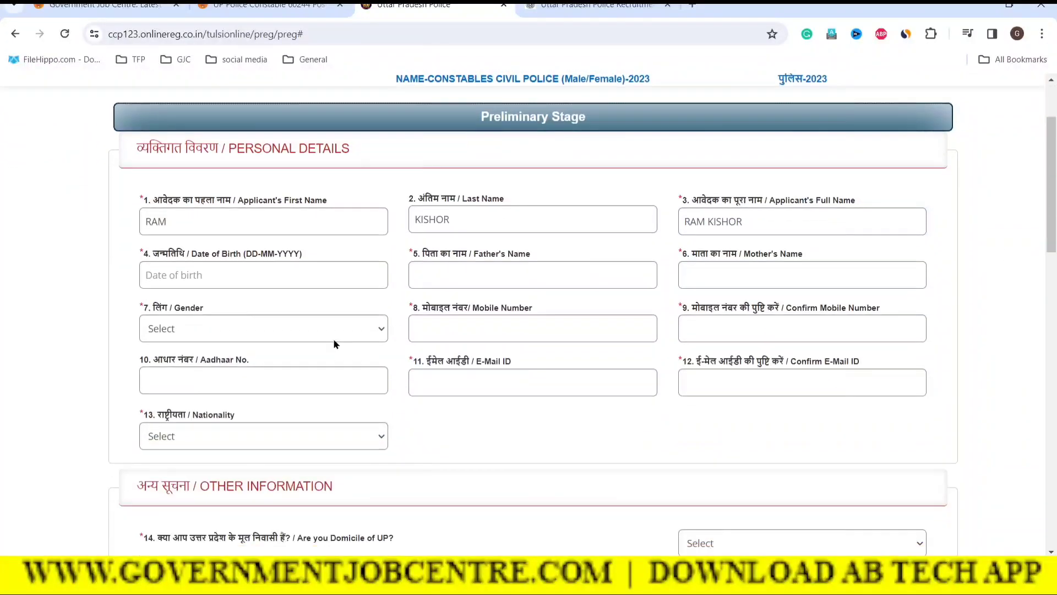
click(153, 278)
click(231, 302)
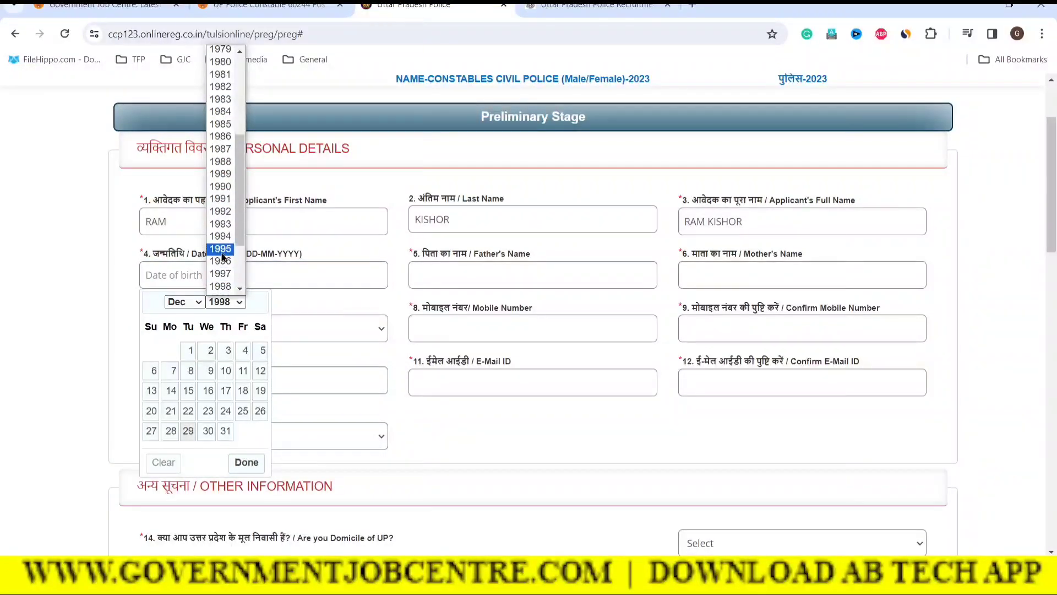
scroll(223, 253, down, 2)
click(220, 230)
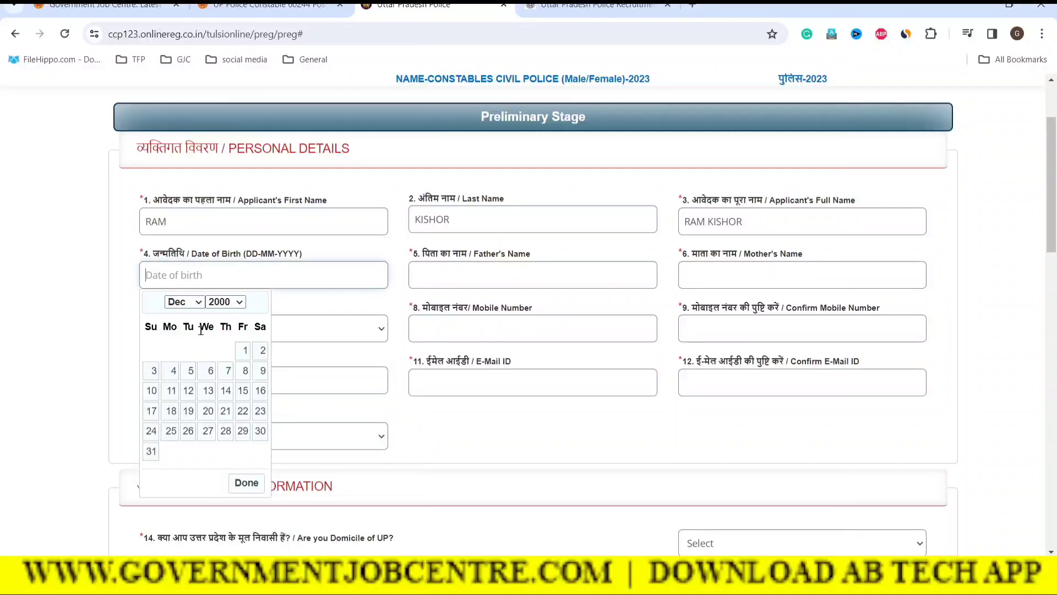
click(184, 302)
click(181, 356)
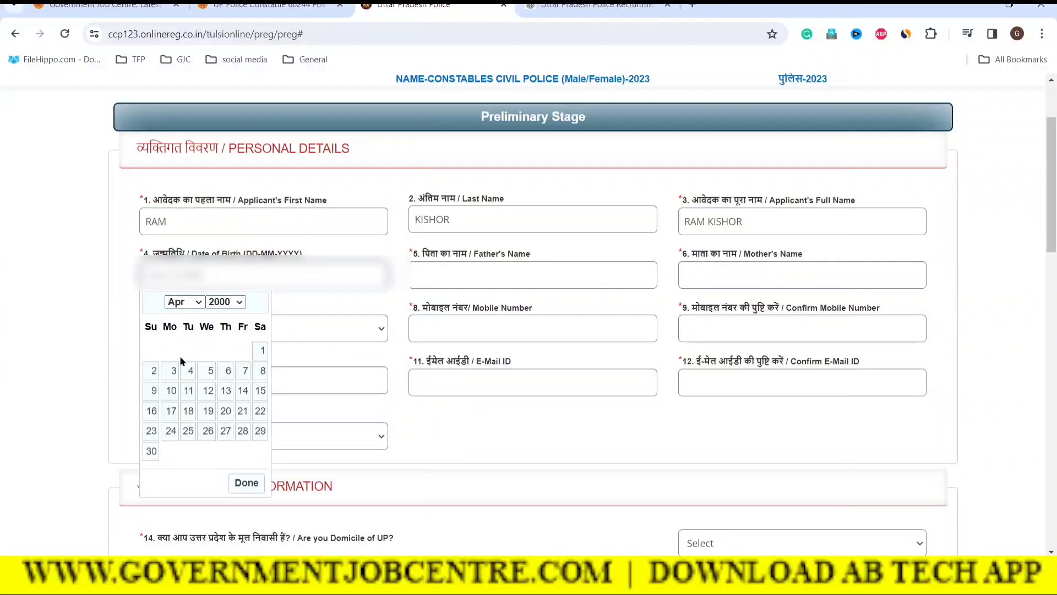
click(260, 352)
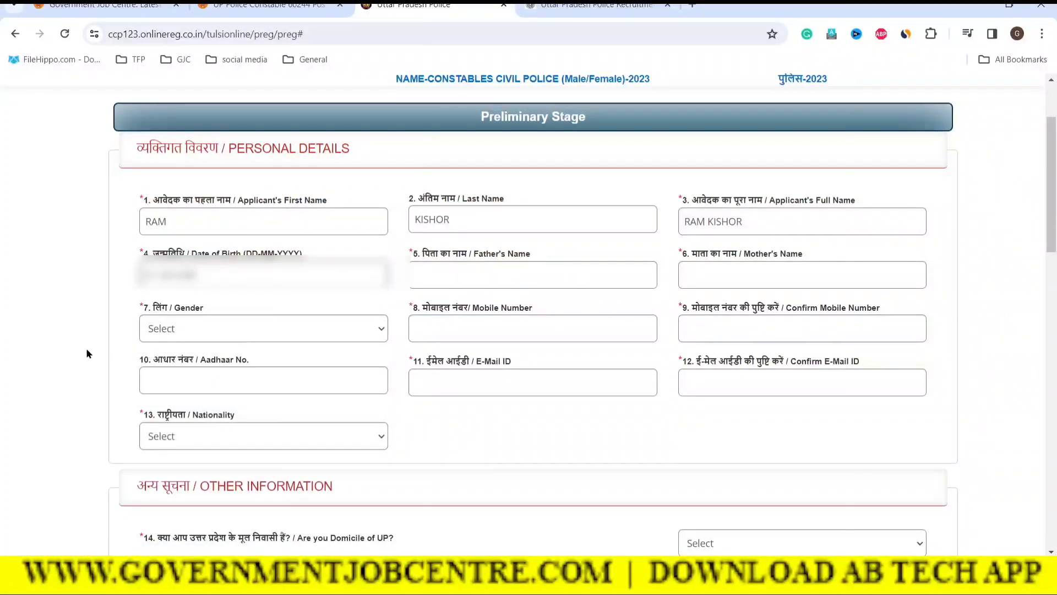
click(436, 276)
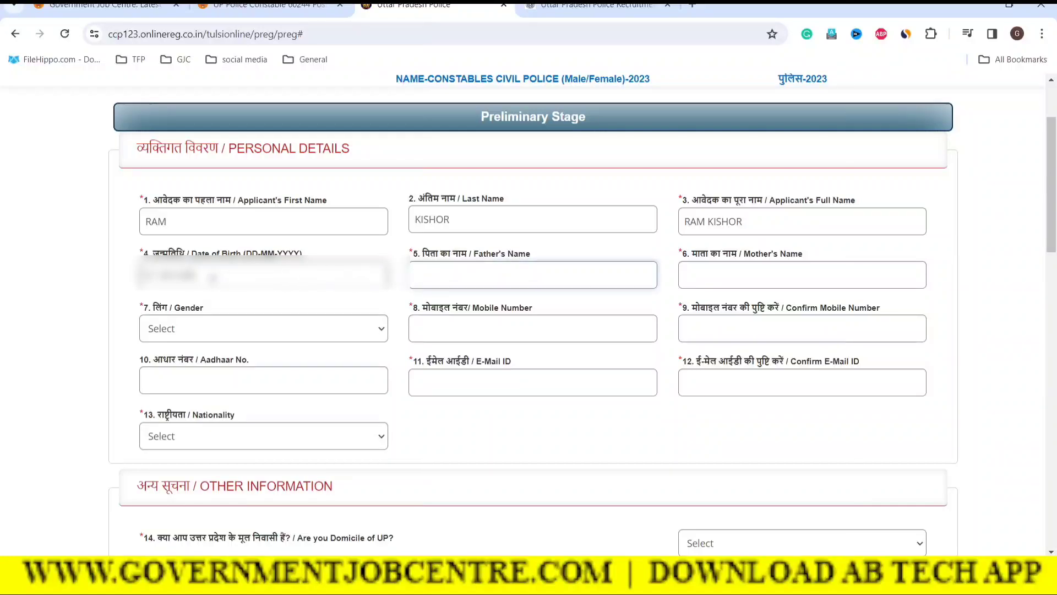
Step: Set the applicant's gender to FEMALE
click(718, 281)
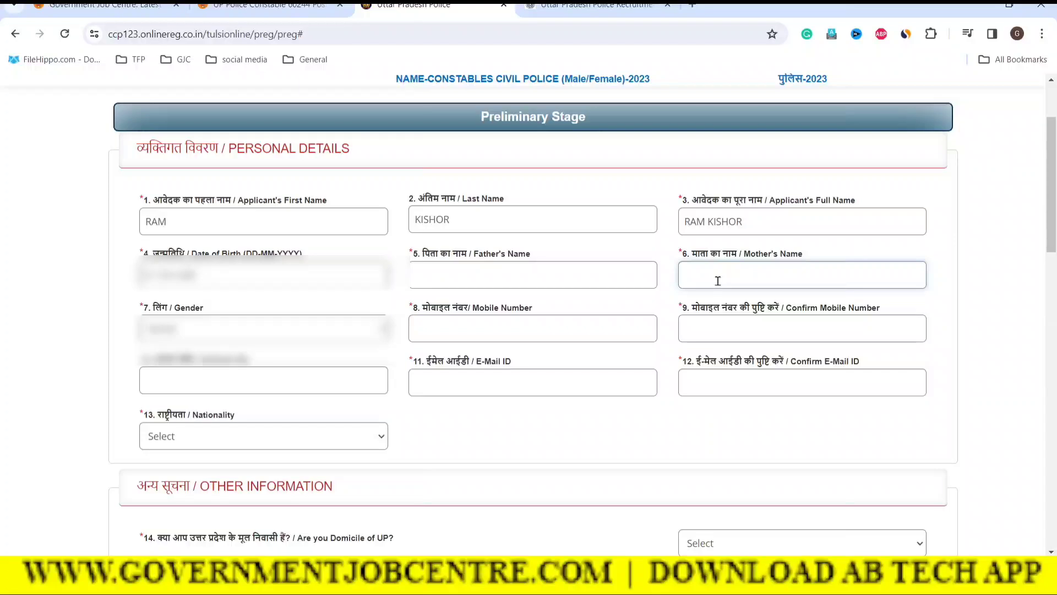
click(159, 332)
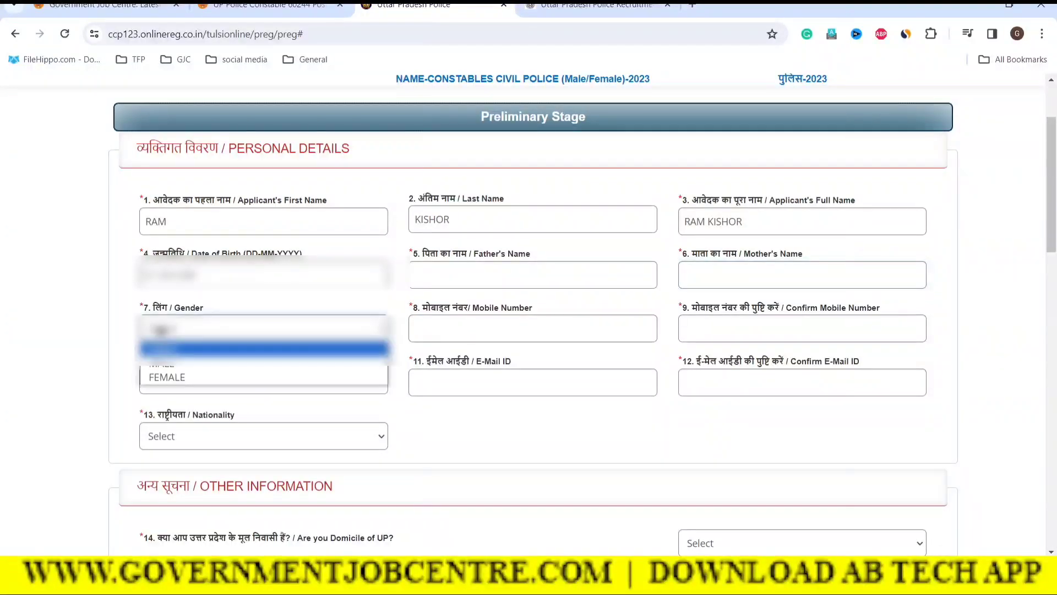
click(464, 419)
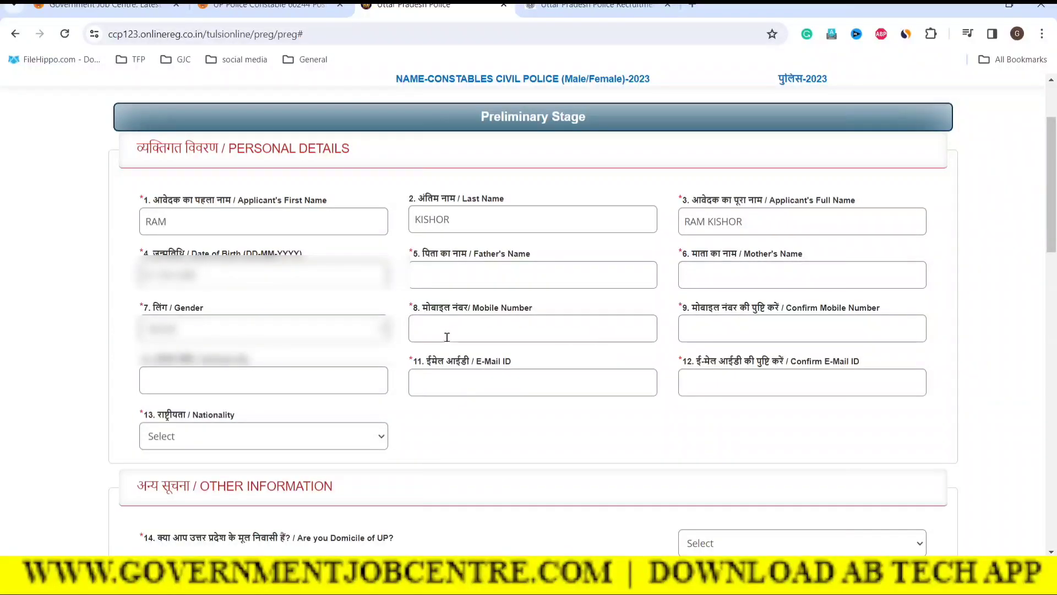
click(278, 330)
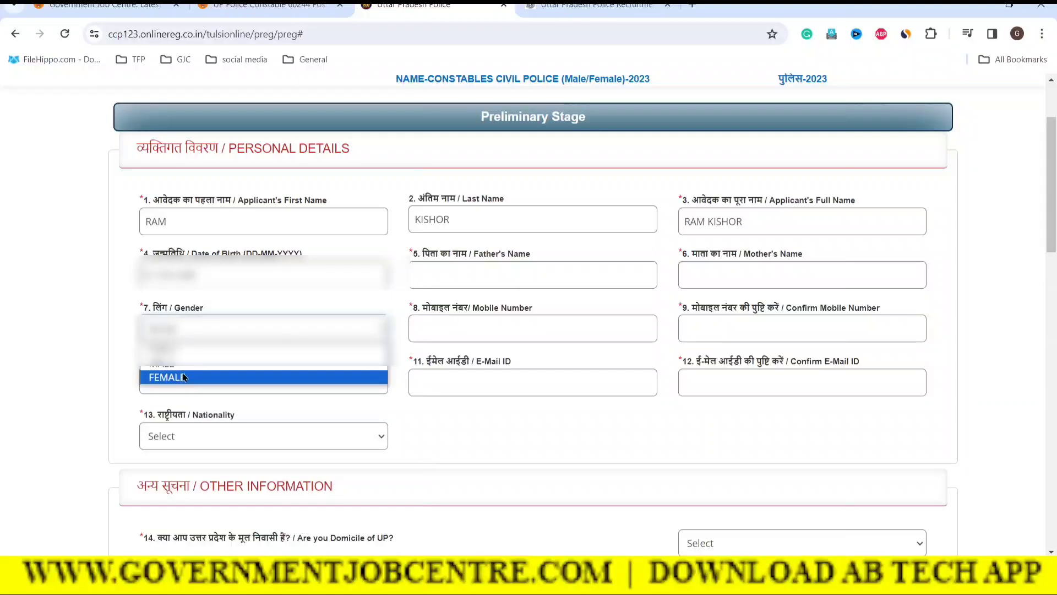
click(183, 376)
Step: Fill the mobile number fields and set nationality to INDIAN
click(477, 327)
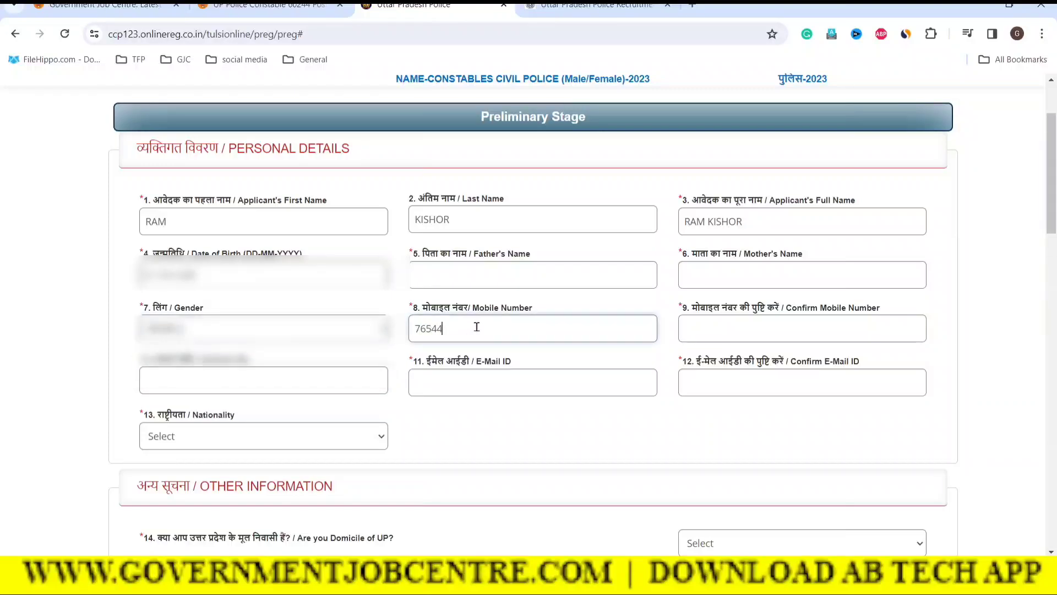
click(723, 328)
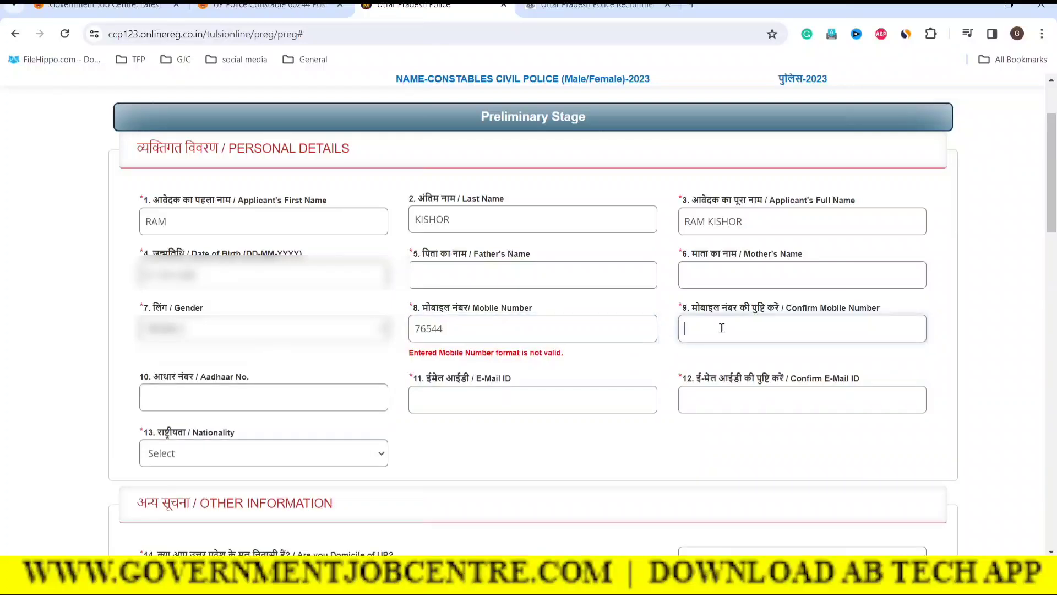
click(187, 404)
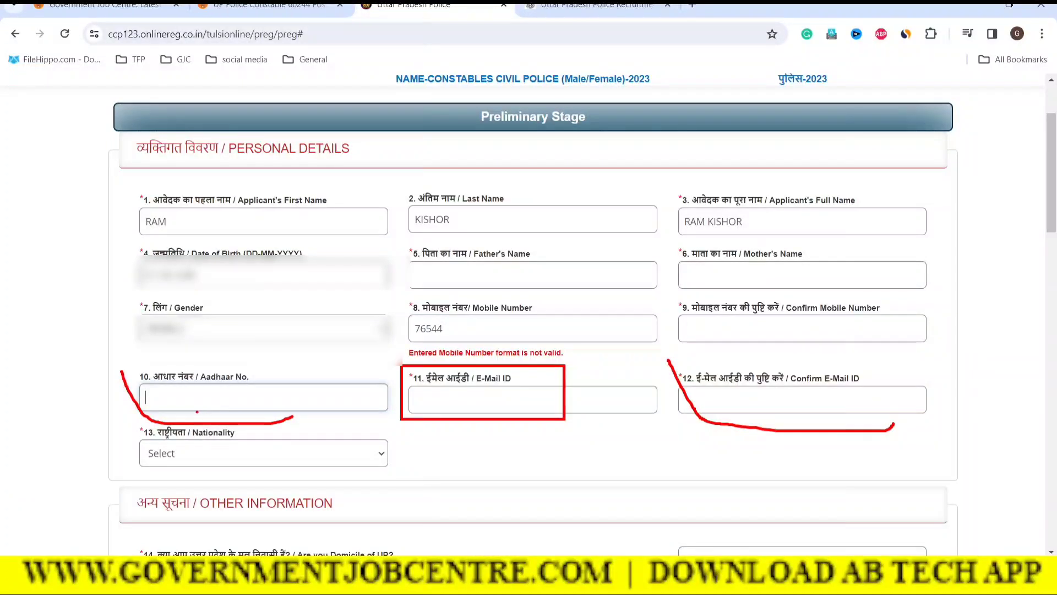
click(210, 449)
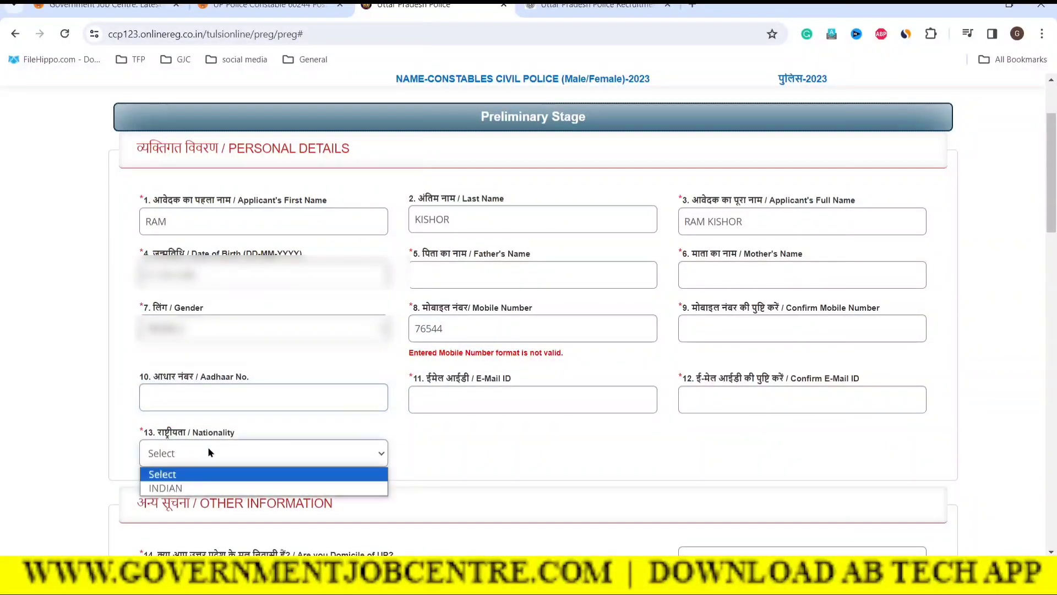
click(190, 484)
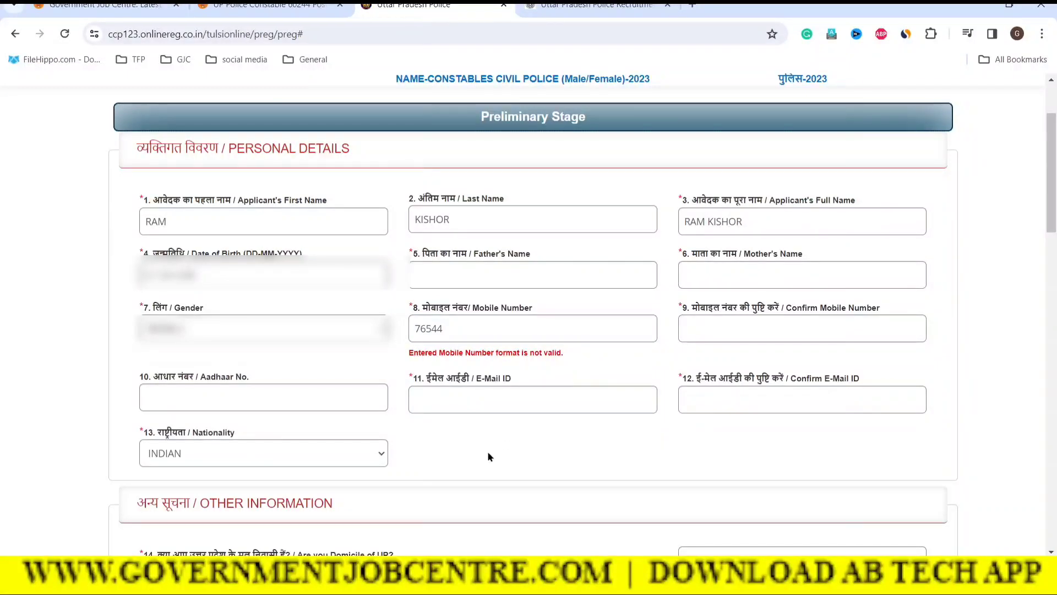
Step: Answer Yes to the Domicile of UP question
scroll(489, 456, down, 5)
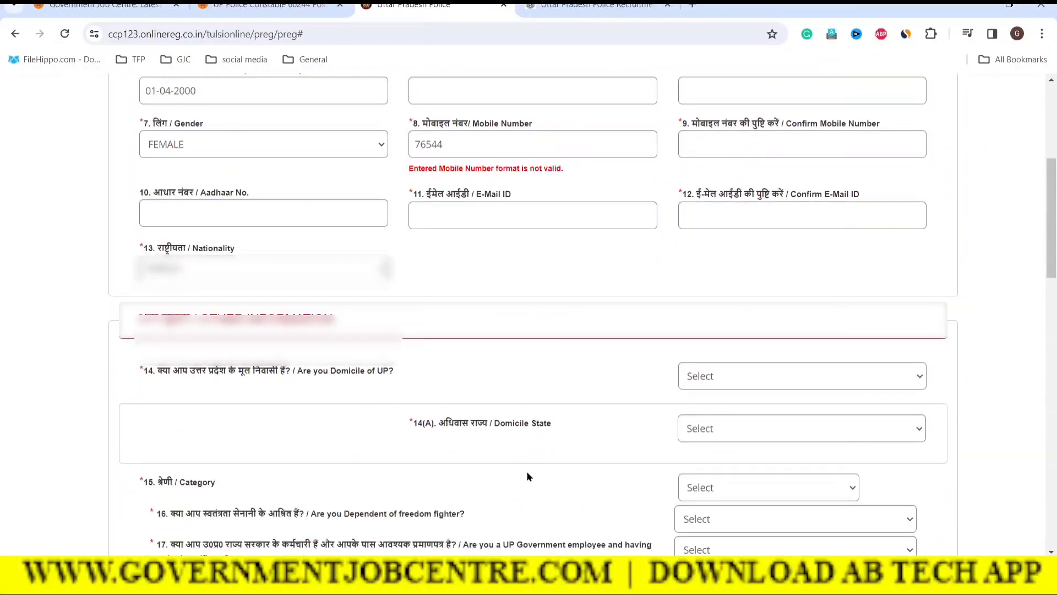
scroll(548, 473, down, 2)
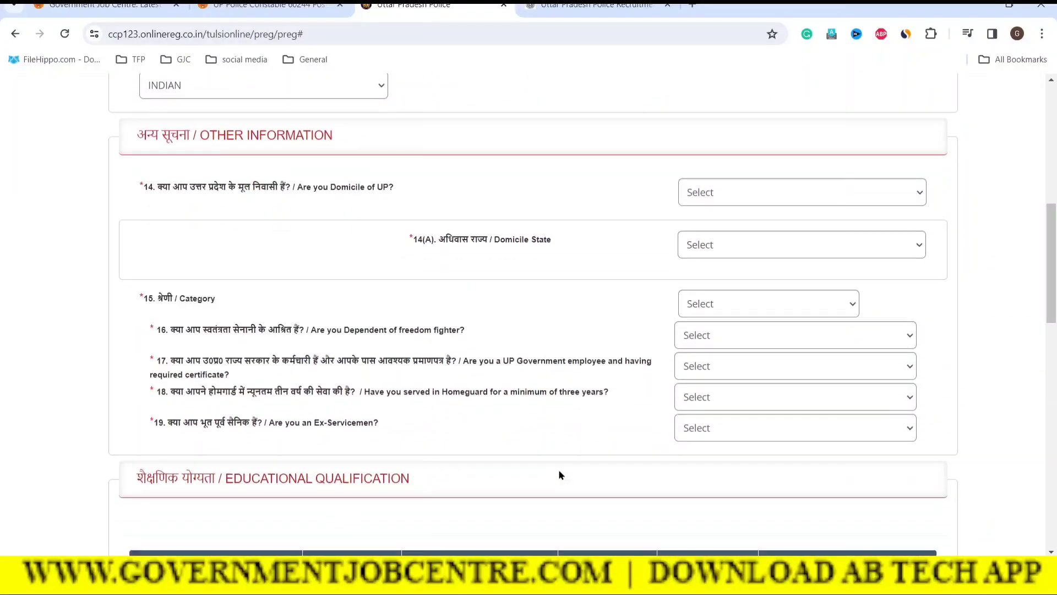
drag(172, 190, 309, 187)
click(444, 197)
click(754, 191)
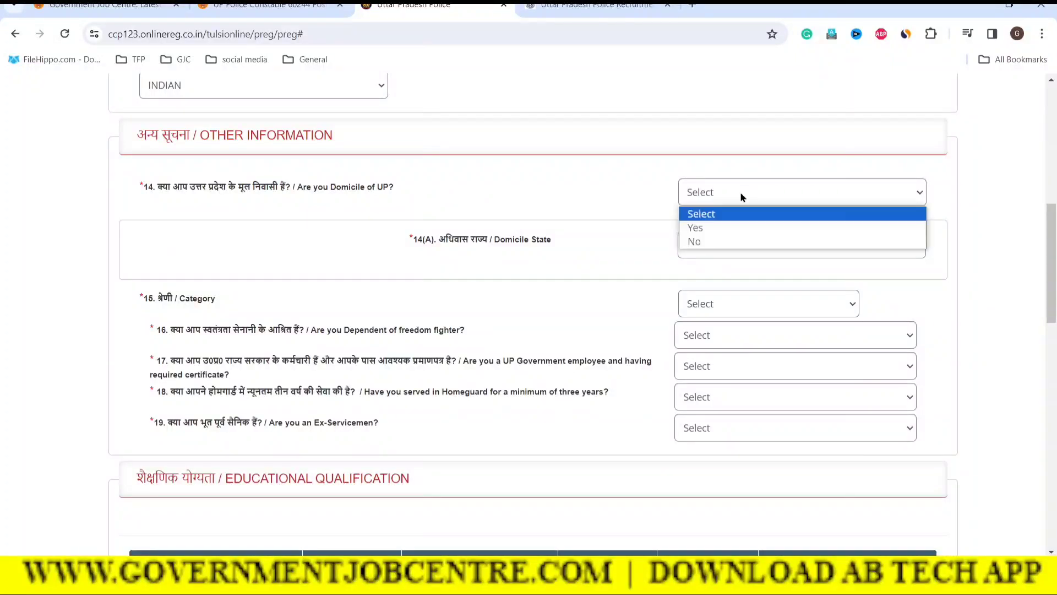
click(718, 223)
click(1000, 258)
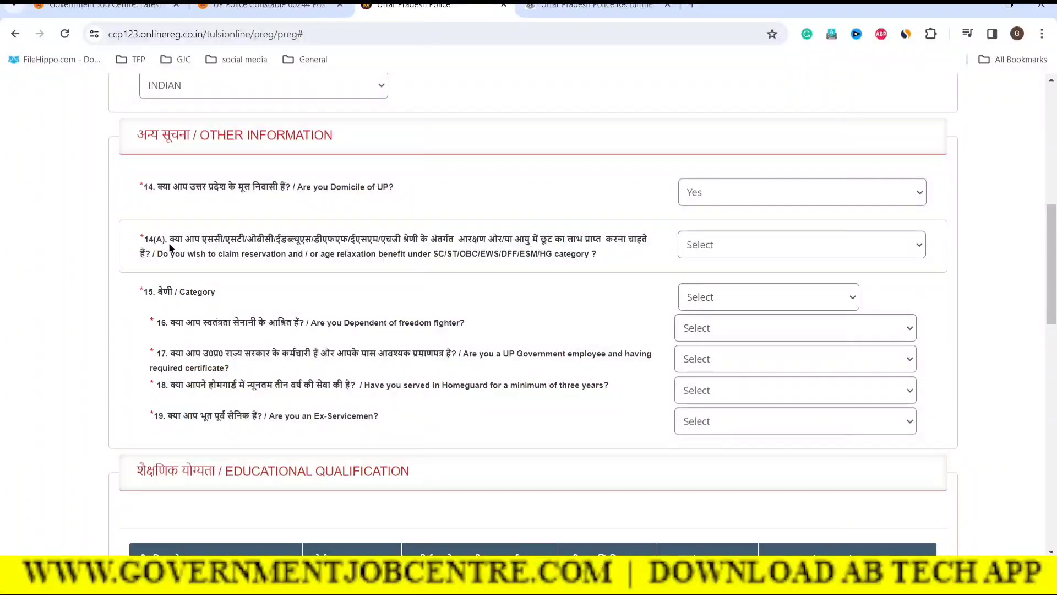
Step: Answer Yes to claiming reservation benefits in question 14(A)
drag(171, 243, 595, 256)
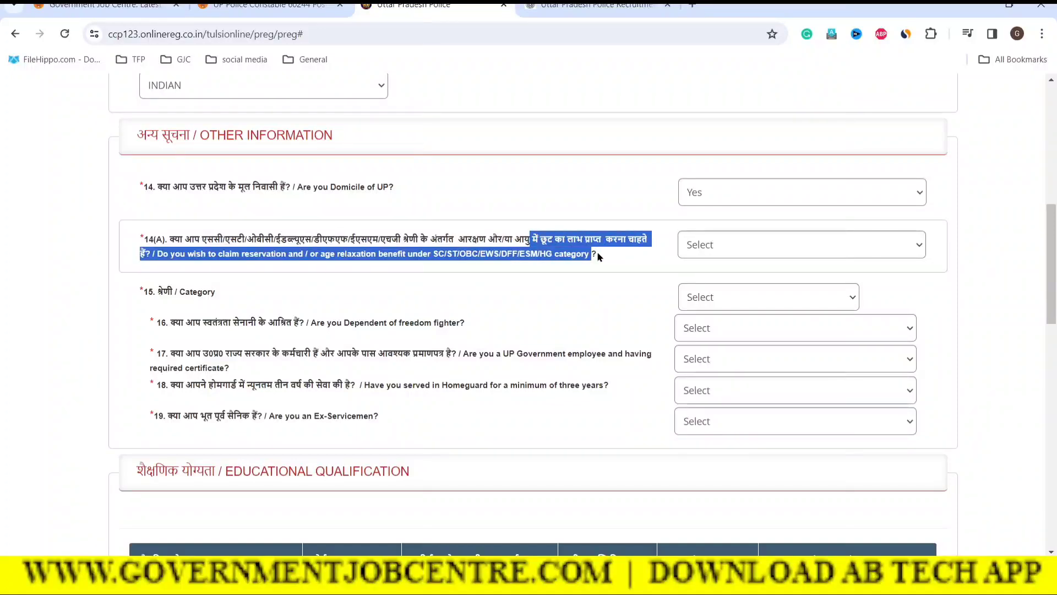
click(603, 253)
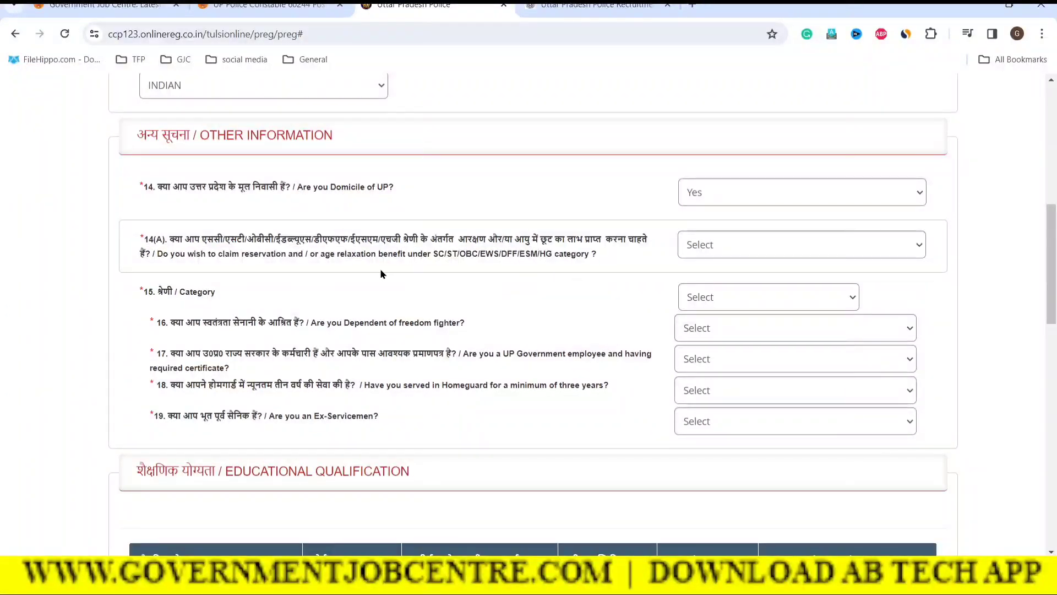
drag(431, 255, 508, 259)
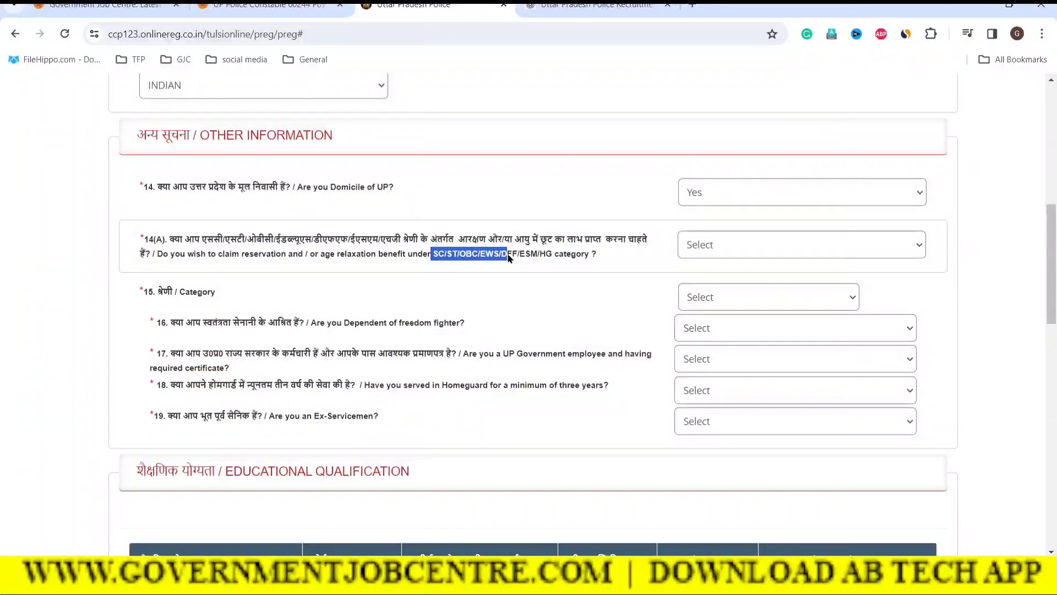
click(631, 258)
click(719, 243)
click(695, 282)
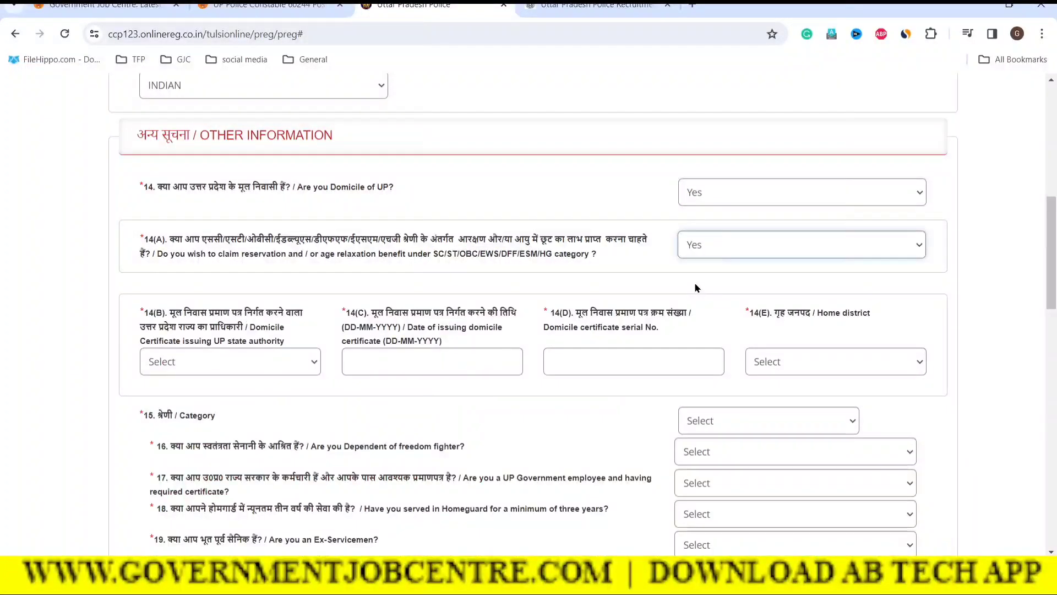
click(588, 290)
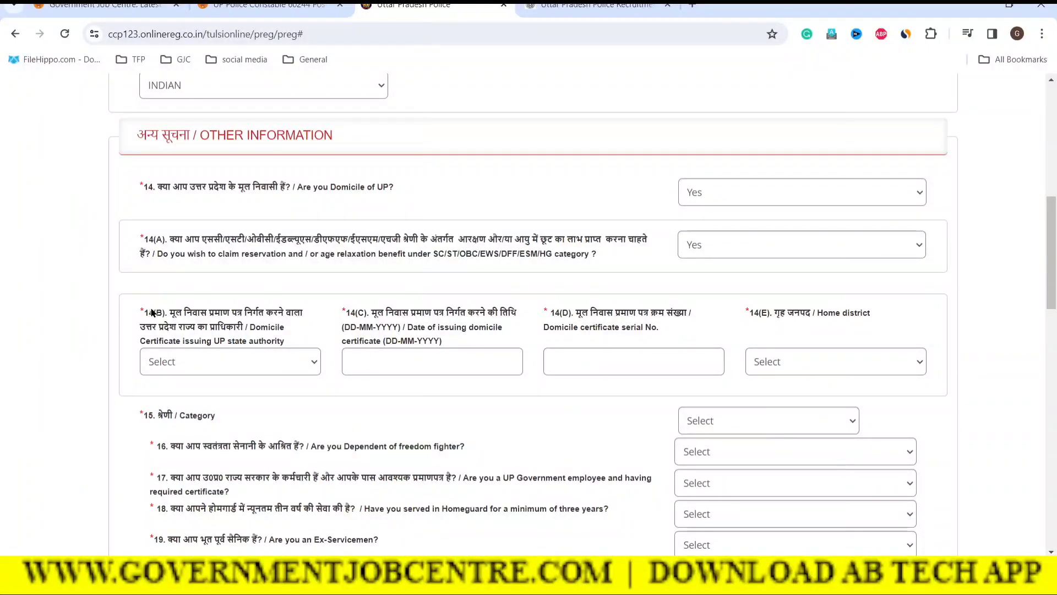
Step: Choose SUB DIVISIONAL MAGISTRATE as the domicile certificate issuer, leaving the issue date blank
click(217, 366)
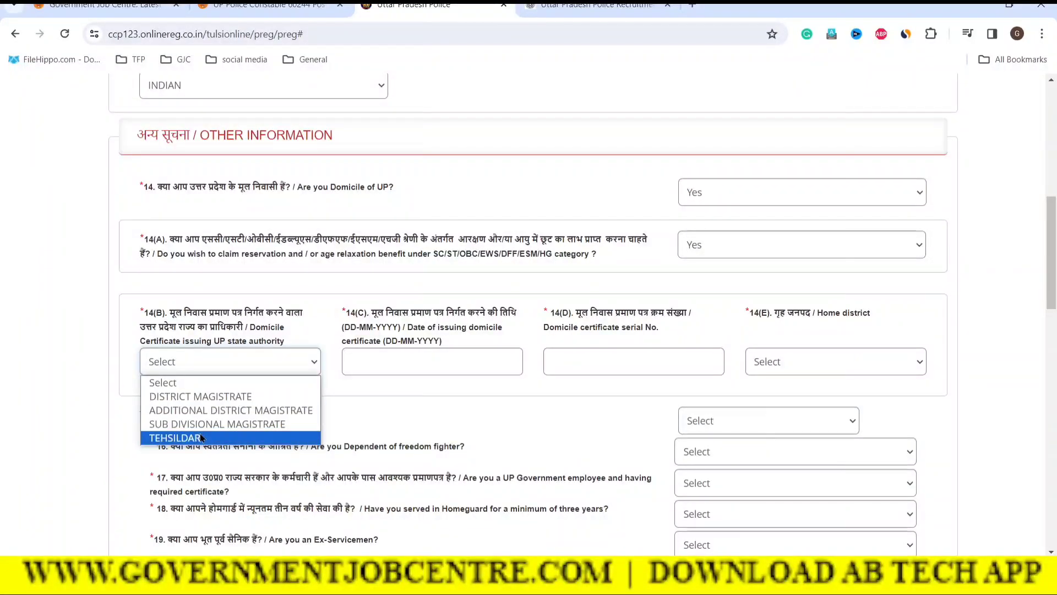
click(167, 425)
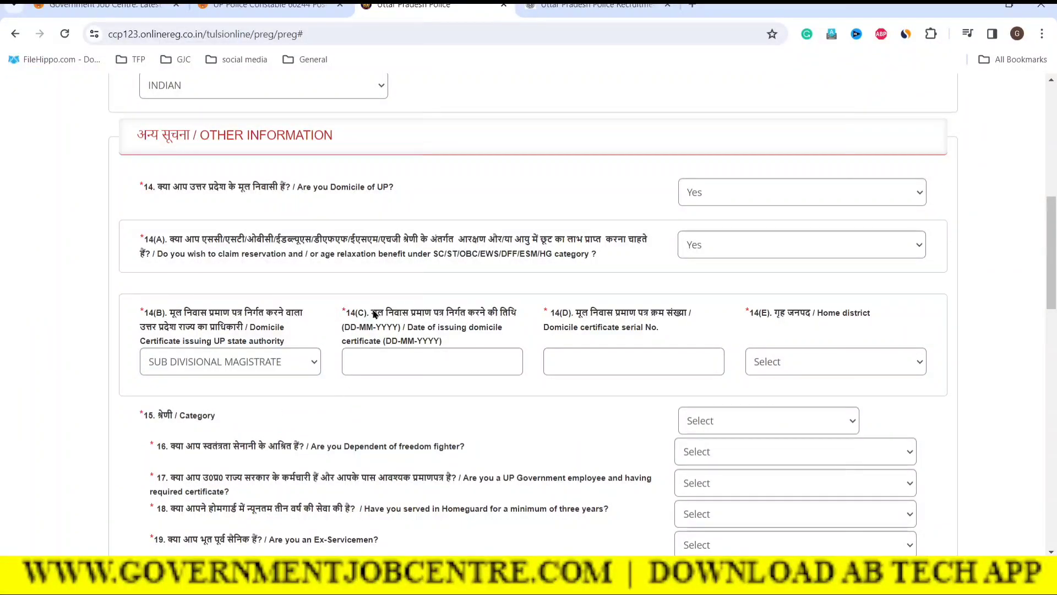
drag(376, 312, 516, 314)
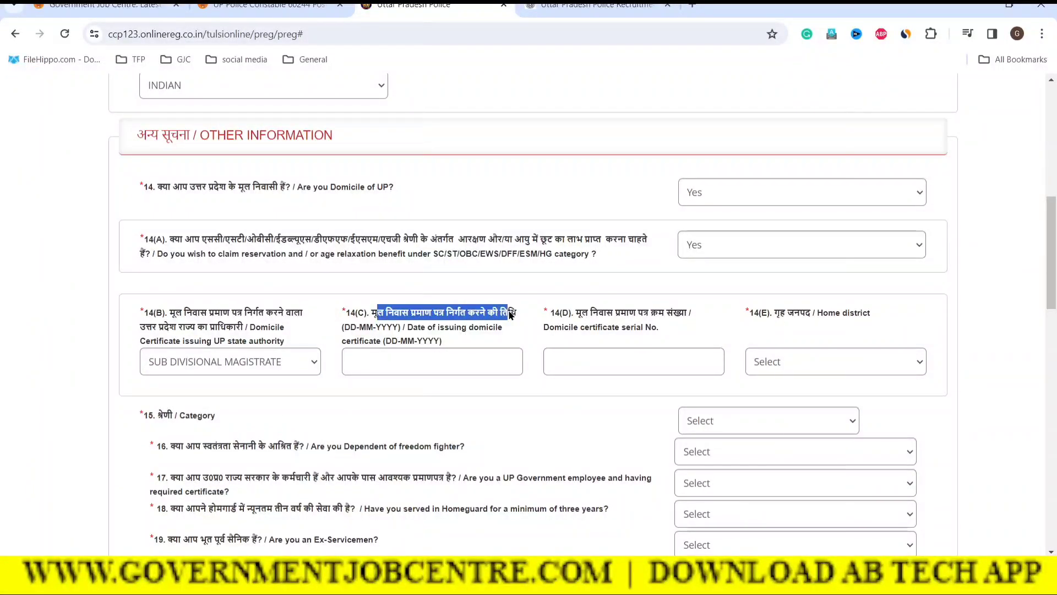
click(411, 363)
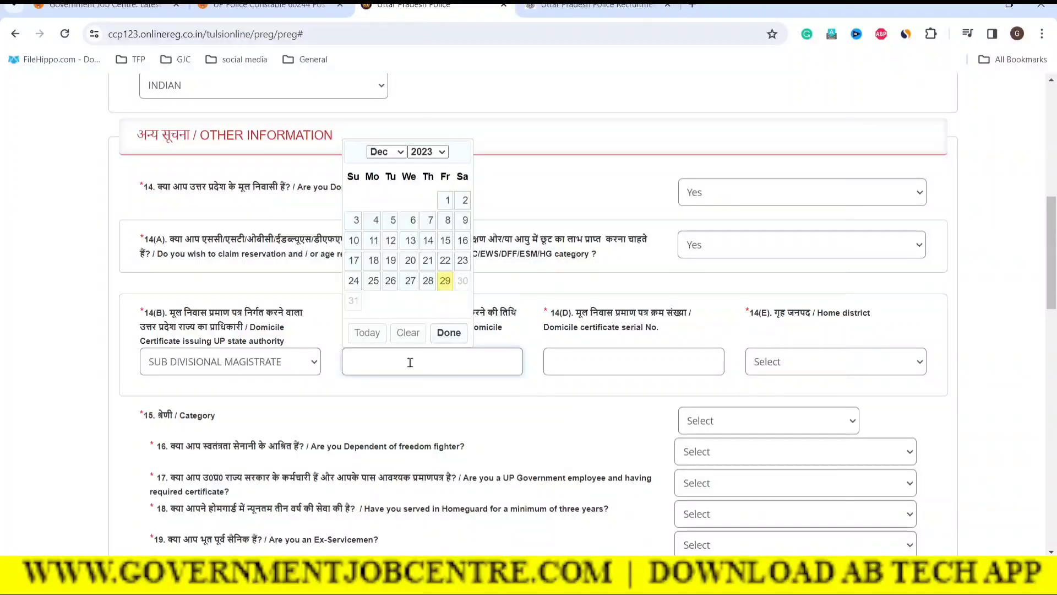
click(425, 154)
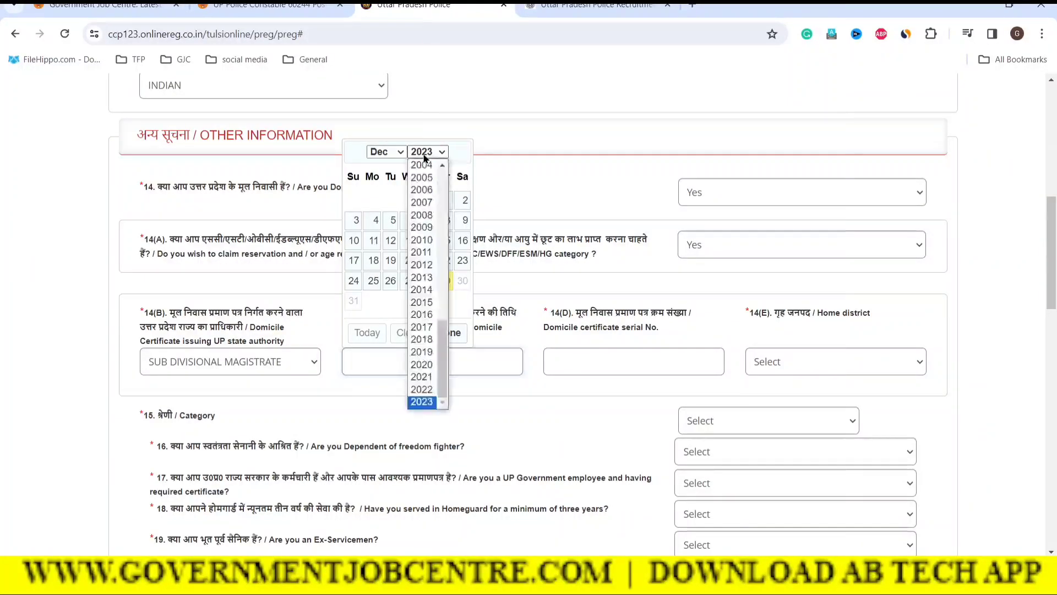
click(562, 389)
click(562, 389)
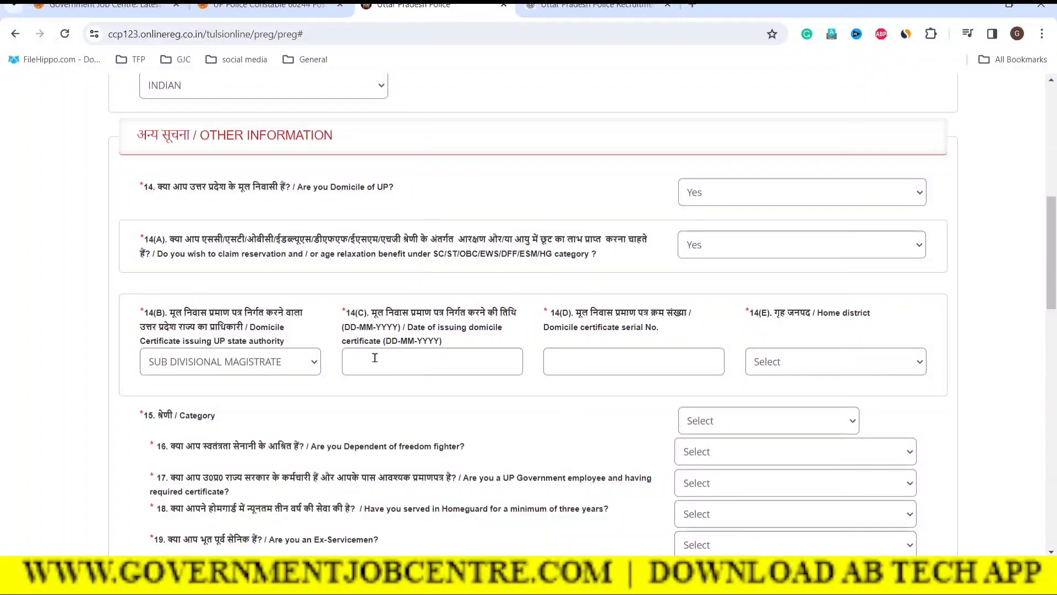
Step: Enter the domicile certificate serial number and set the home district to Kanpur Nagar
click(588, 361)
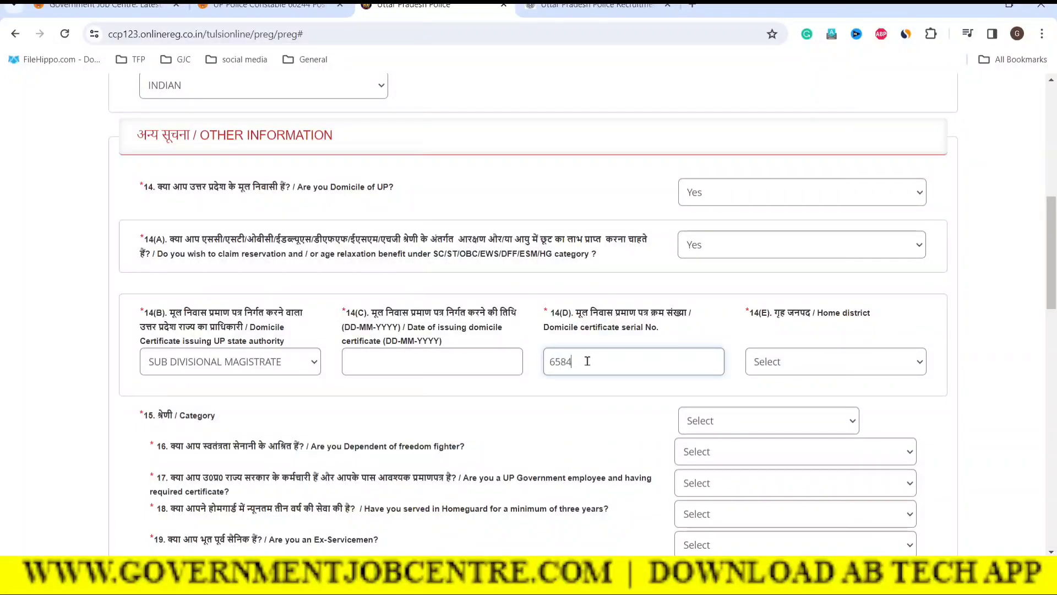
click(826, 362)
scroll(802, 309, down, 5)
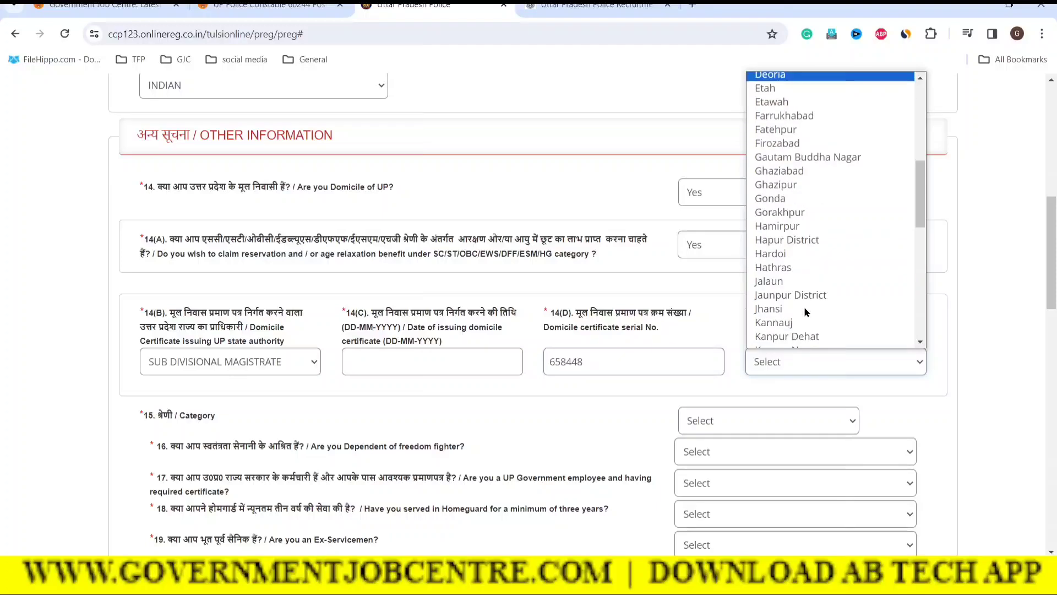
scroll(804, 312, down, 4)
scroll(785, 312, down, 2)
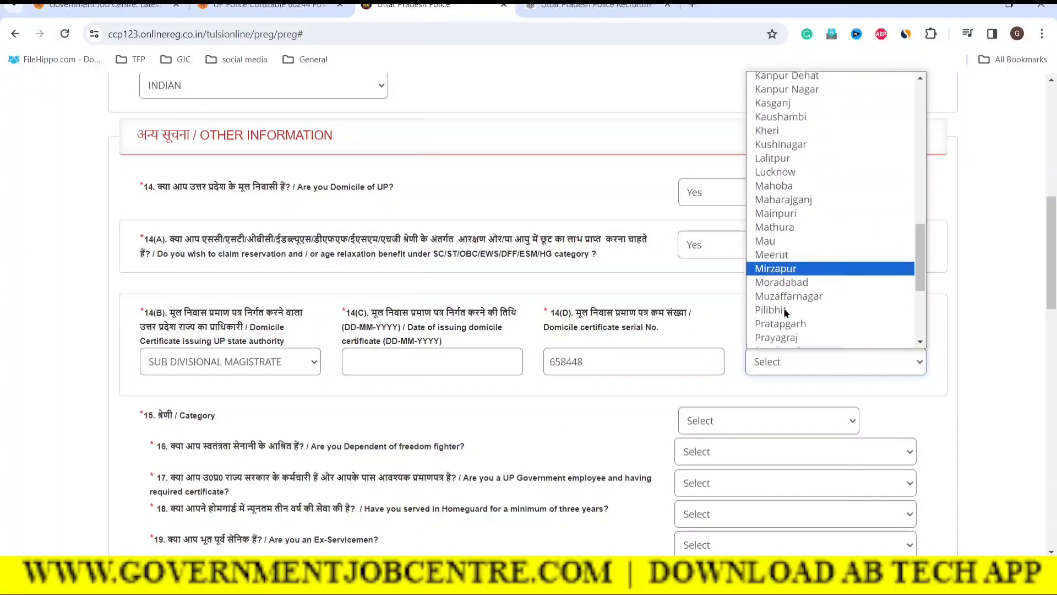
key(k)
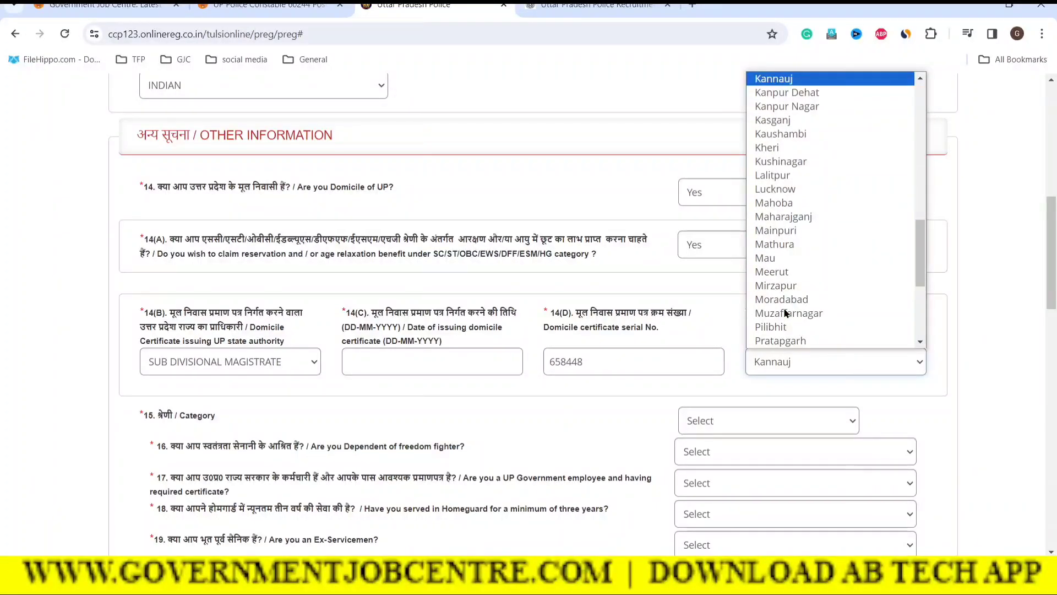
key(Down)
key(Down)
key(Return)
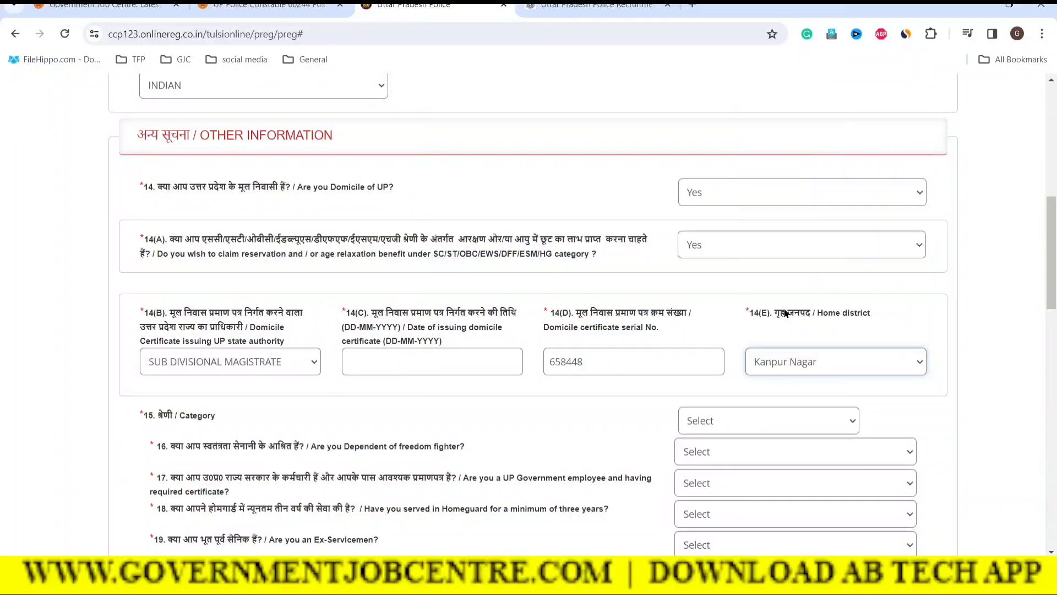
click(732, 329)
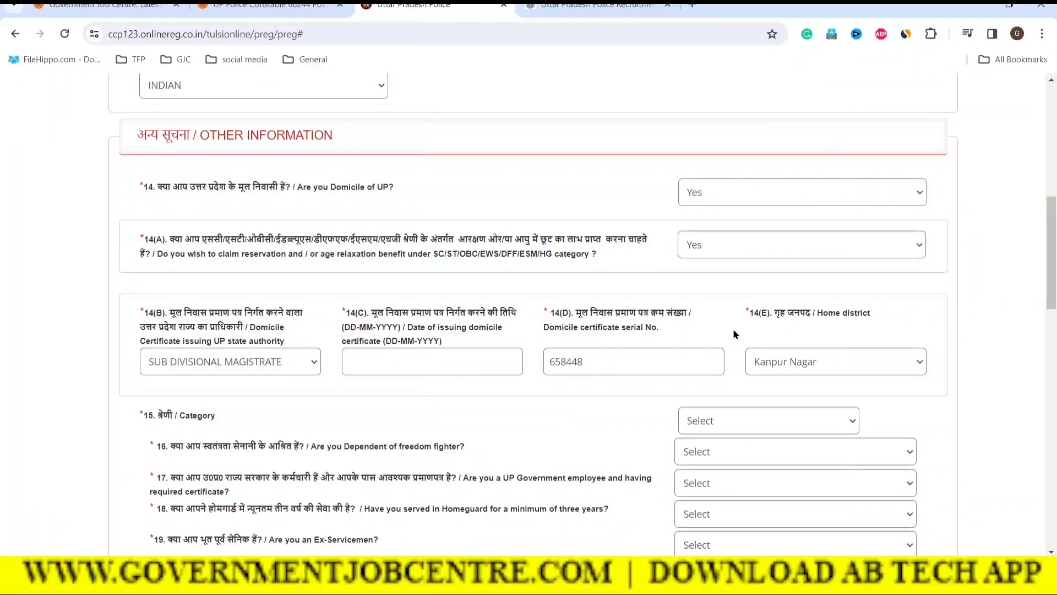
scroll(664, 383, down, 1)
Step: Set the Category to SC
click(746, 363)
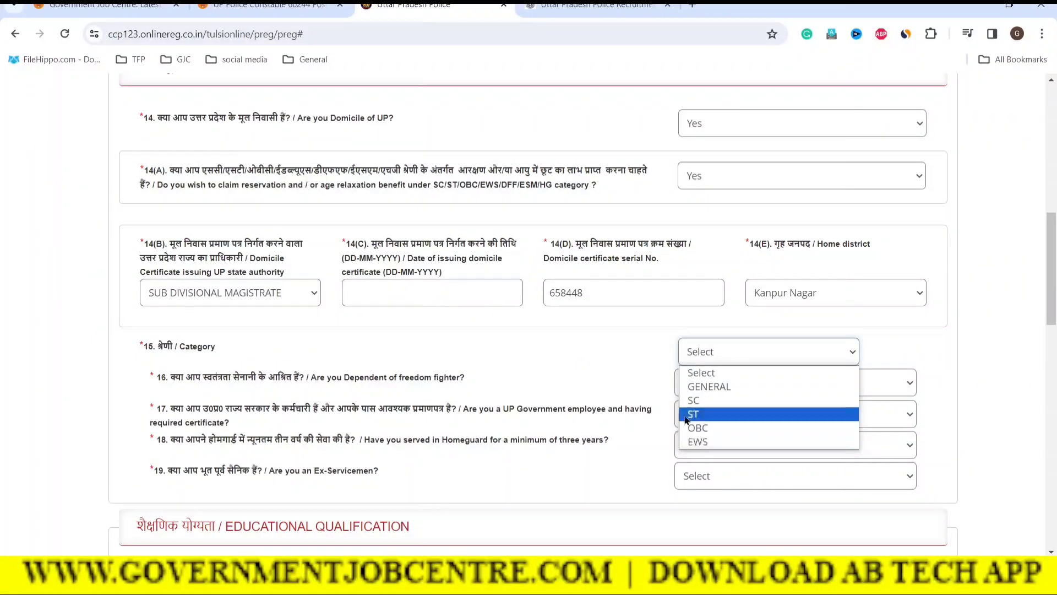
click(694, 402)
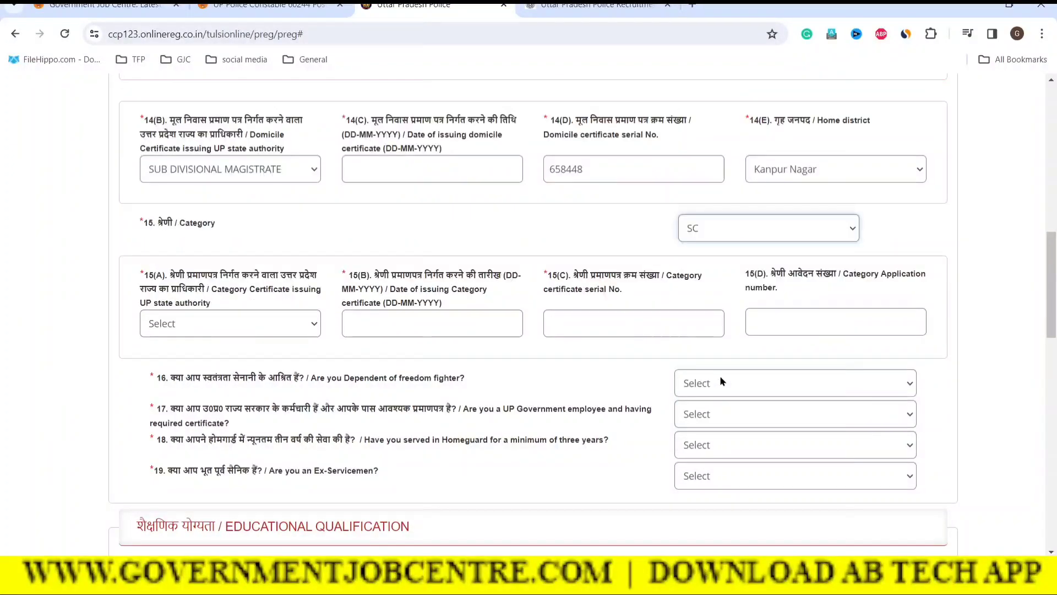
click(957, 325)
scroll(742, 337, up, 1)
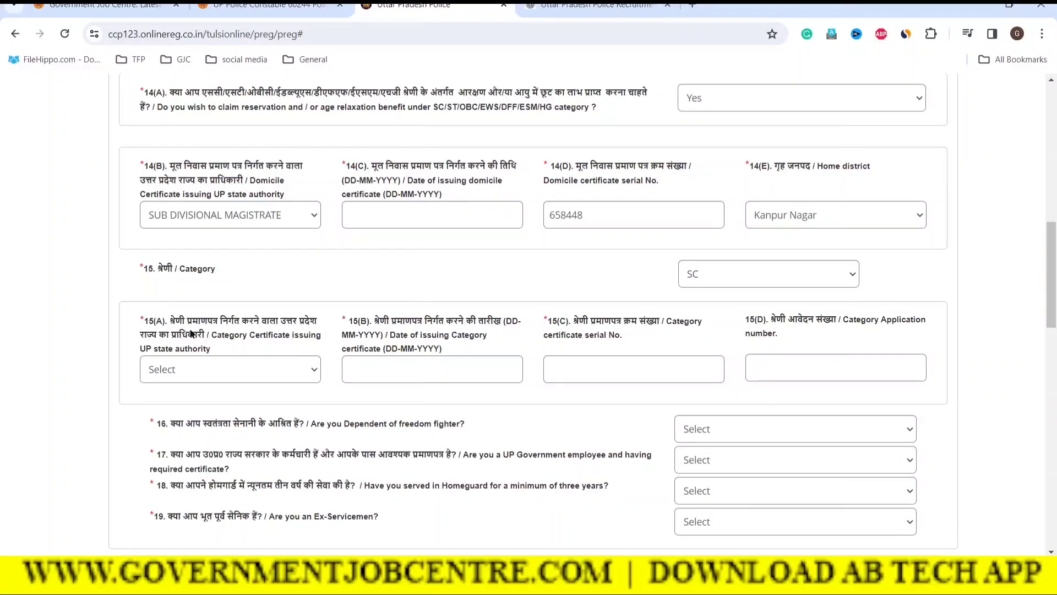
drag(174, 326, 303, 337)
click(283, 351)
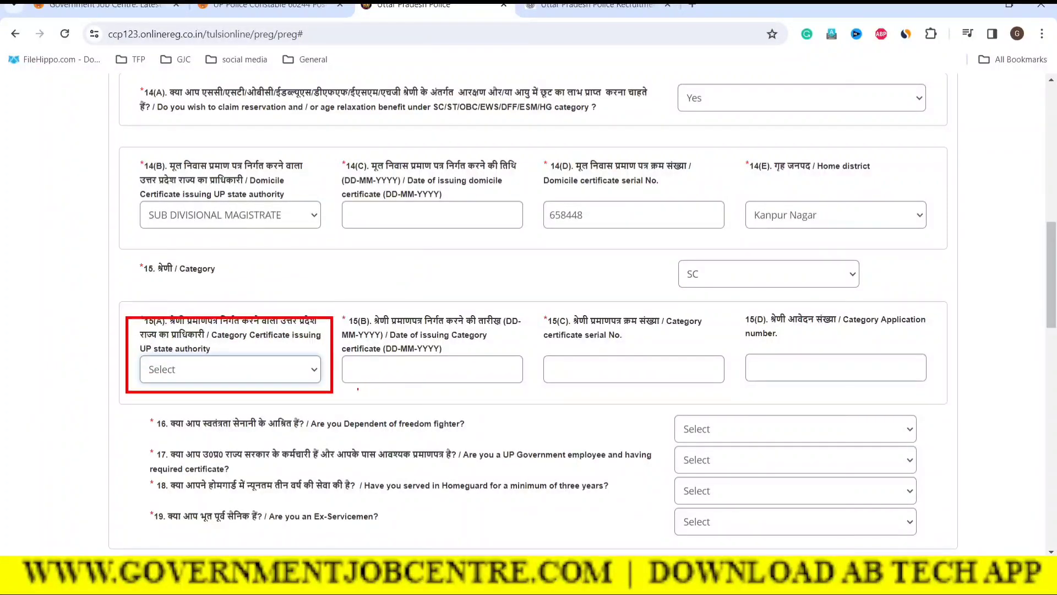
Step: Choose TEHSILDAR as certificate issuer and set the certificate date to 14-04-2023
click(260, 366)
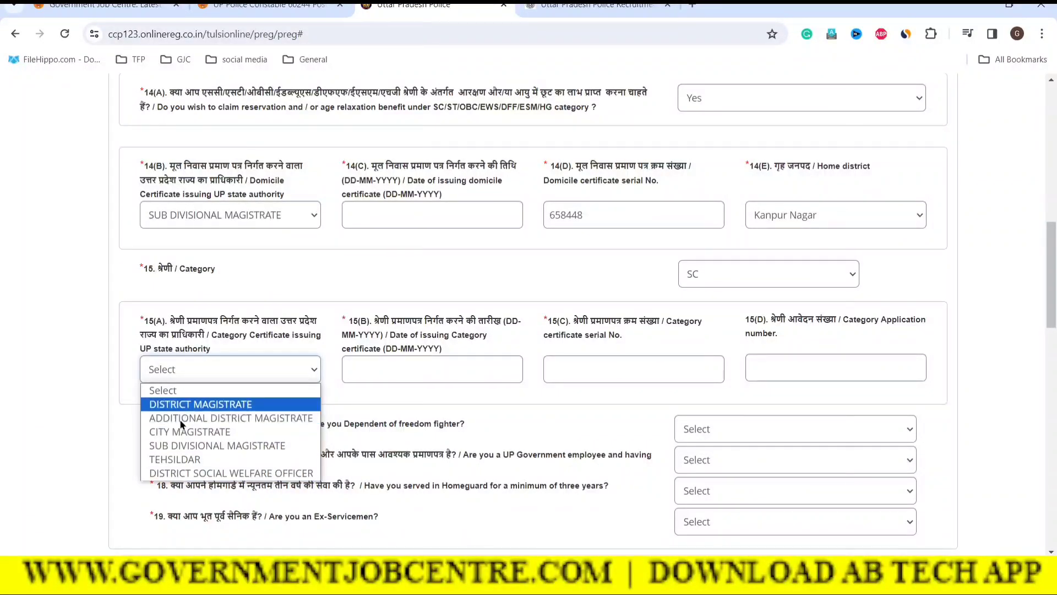
click(166, 461)
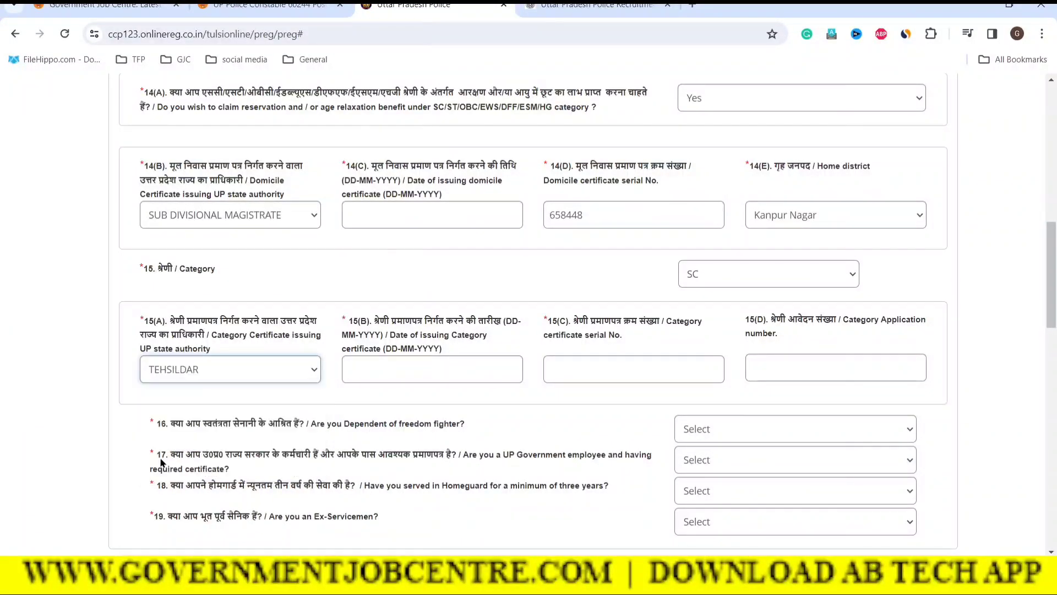
click(364, 361)
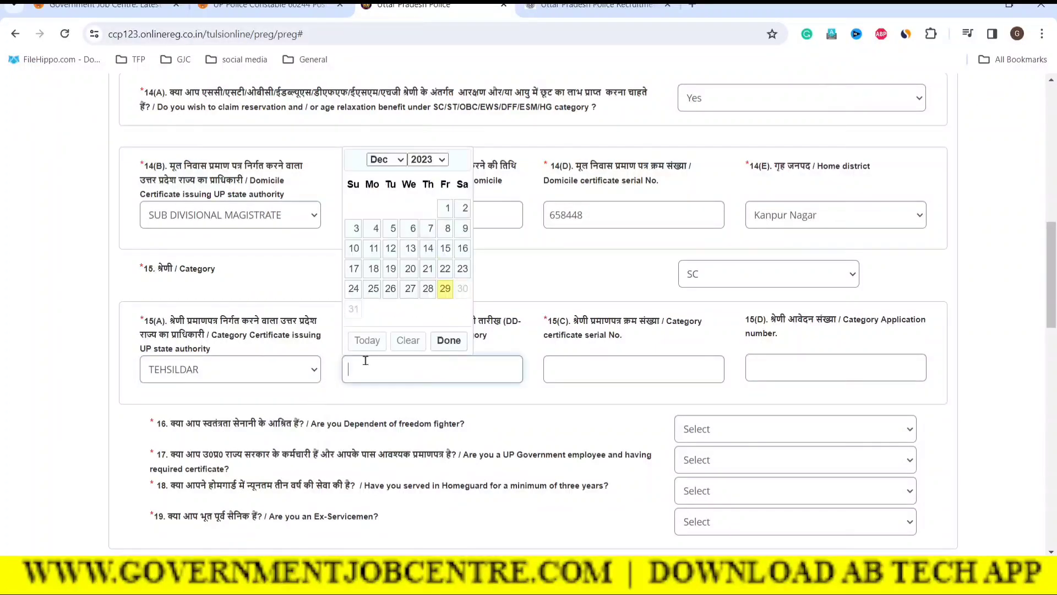
click(387, 162)
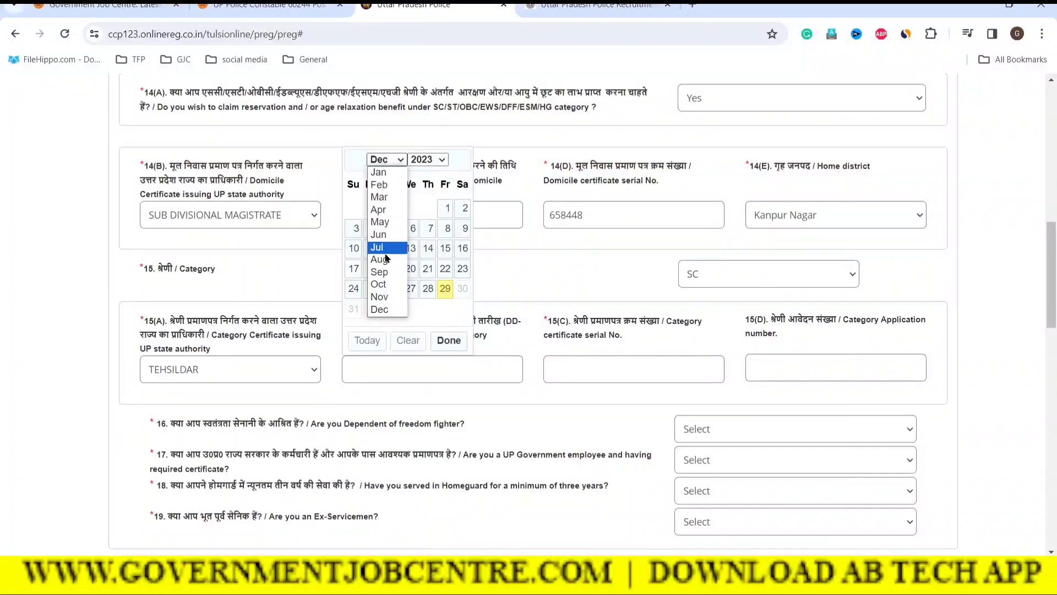
click(379, 209)
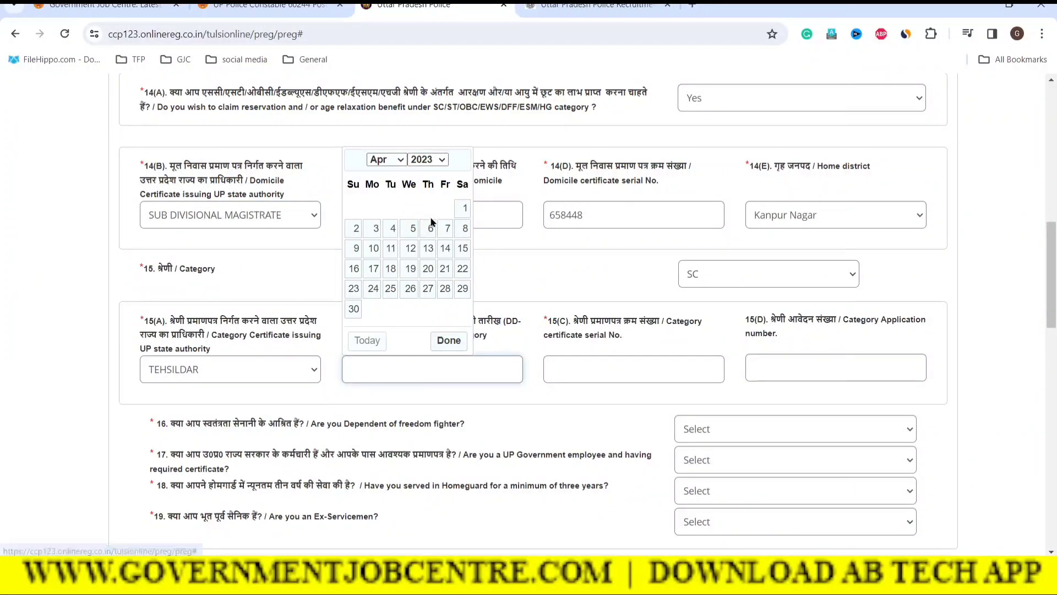
click(446, 248)
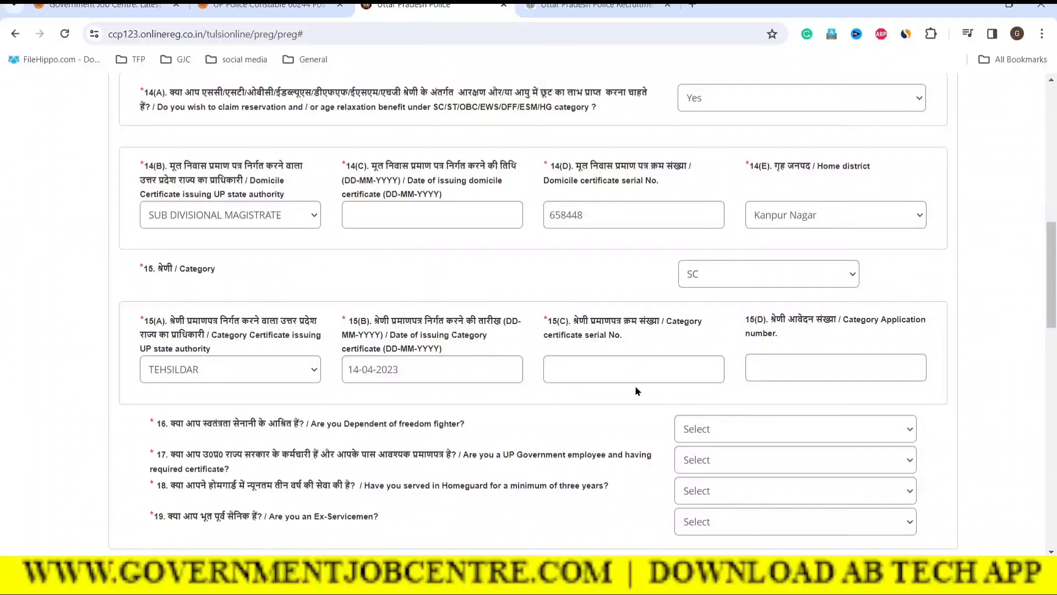
Step: Type the category certificate serial number in 15(C) and the application number in 15(D)
click(596, 377)
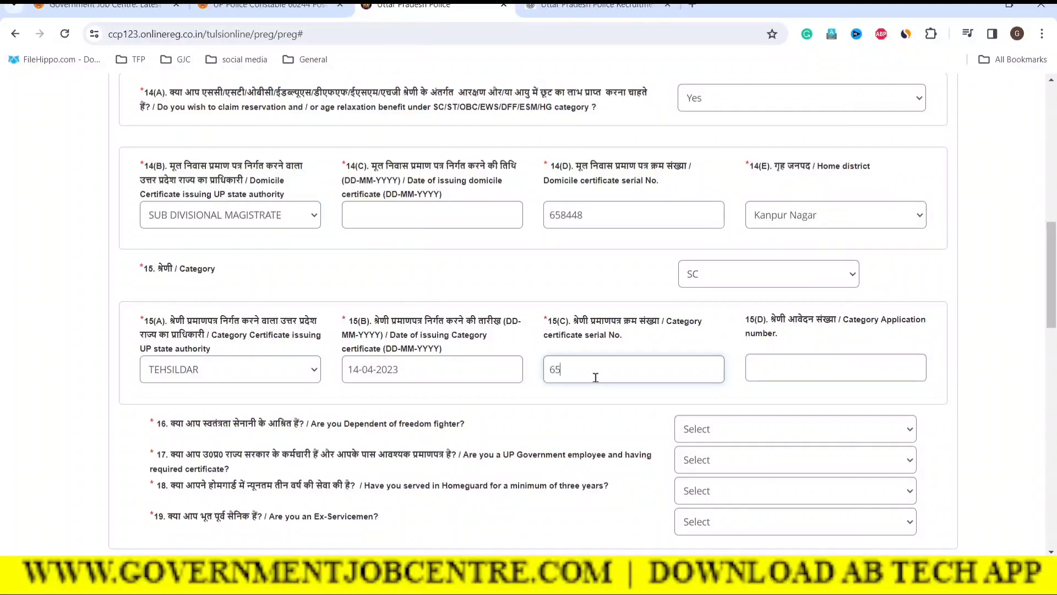
click(826, 377)
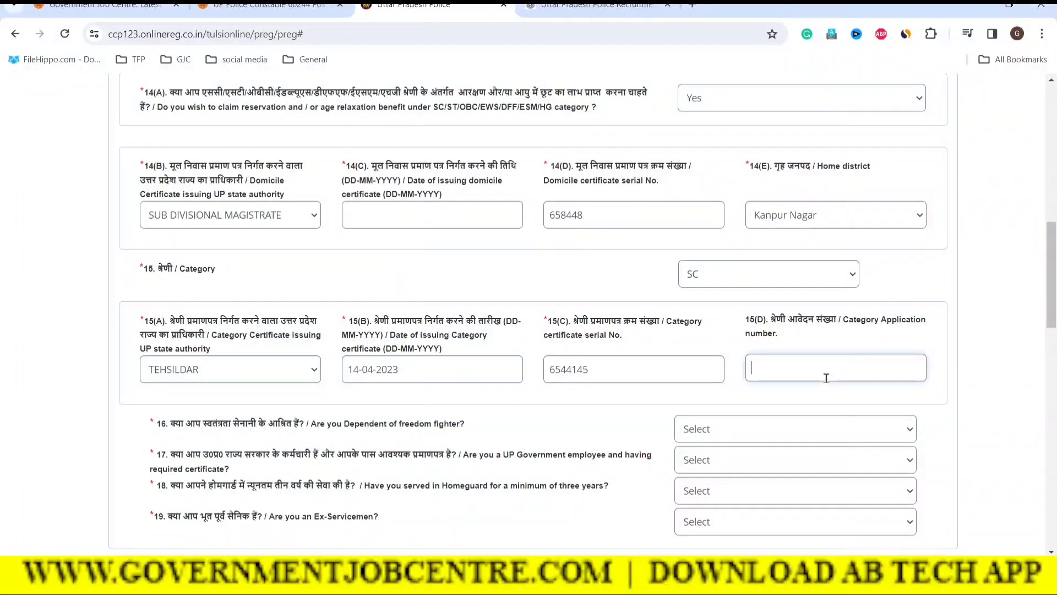
click(599, 371)
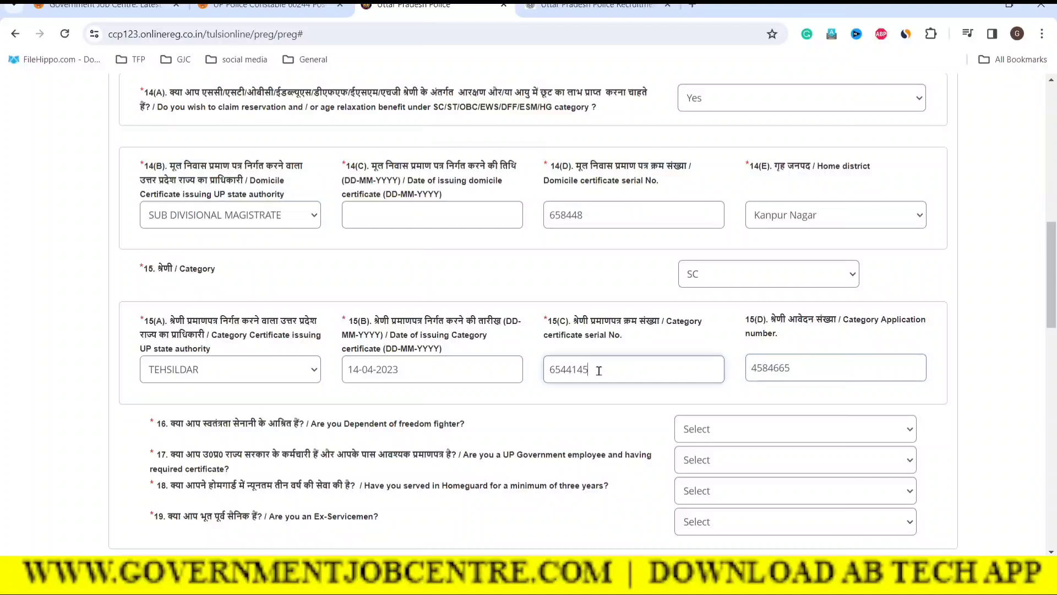
drag(599, 370, 551, 370)
drag(821, 371, 744, 375)
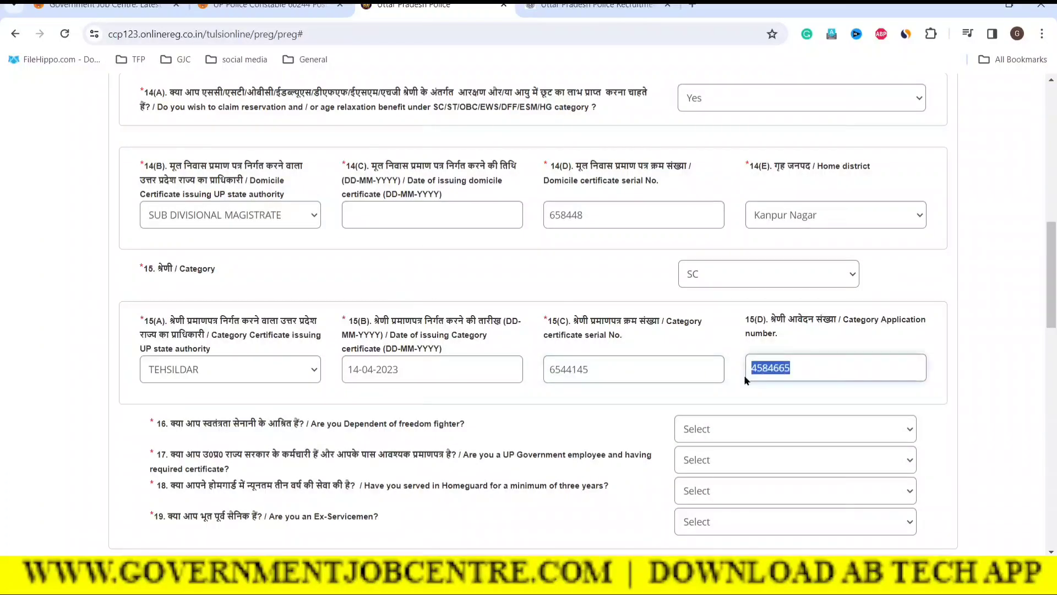
click(713, 350)
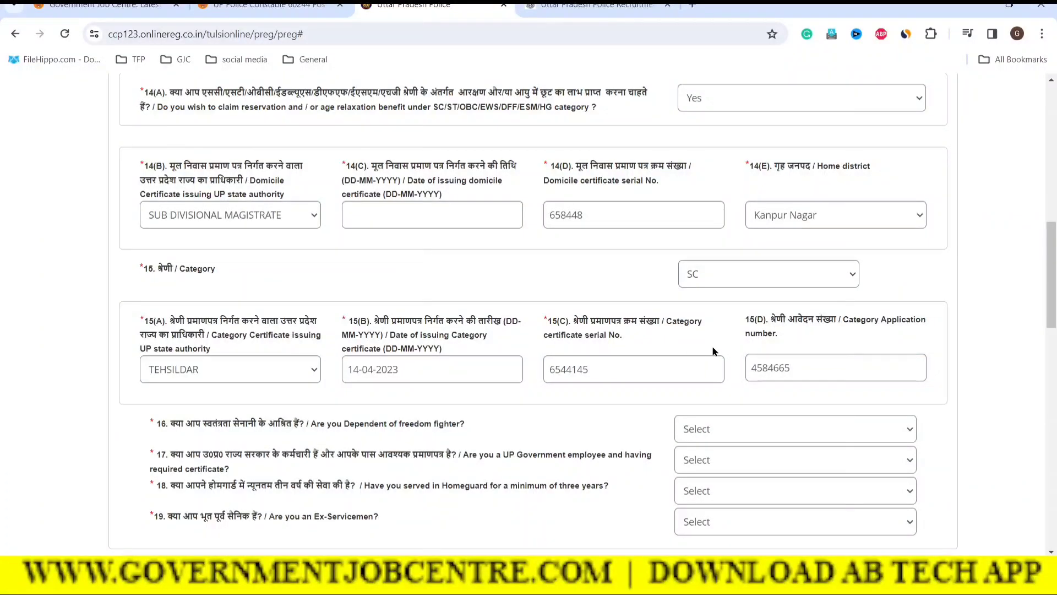
scroll(710, 394, up, 2)
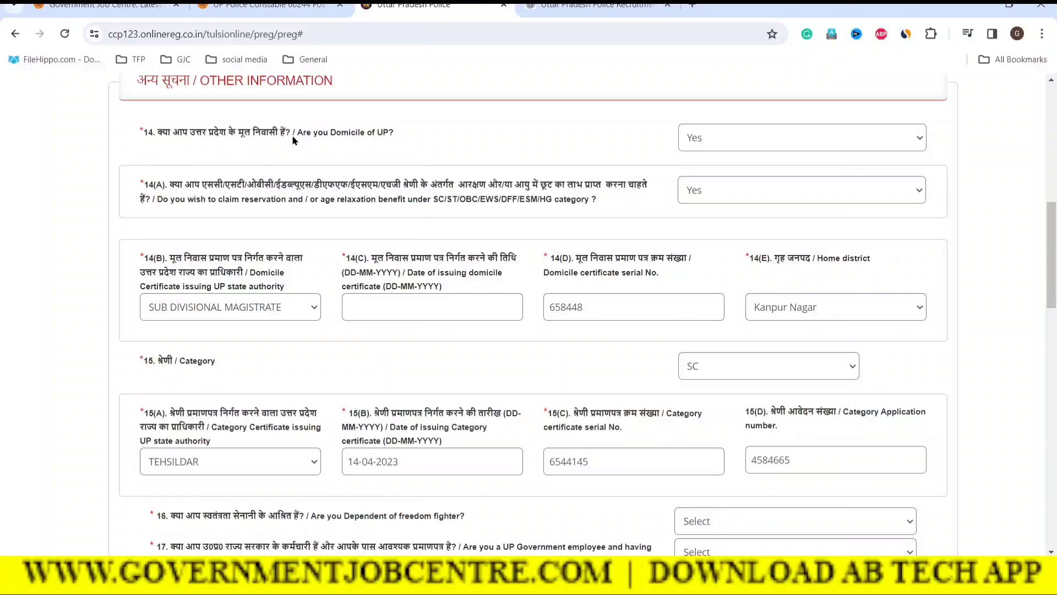
Step: Change the UP domicile answer in question 14 to No
drag(167, 141, 153, 137)
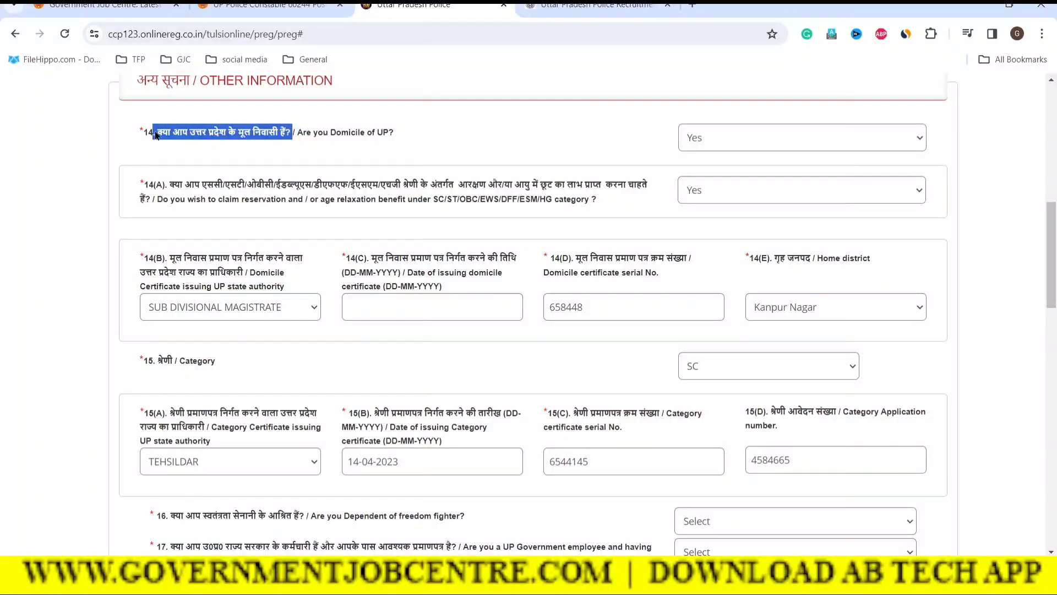
click(715, 135)
click(697, 187)
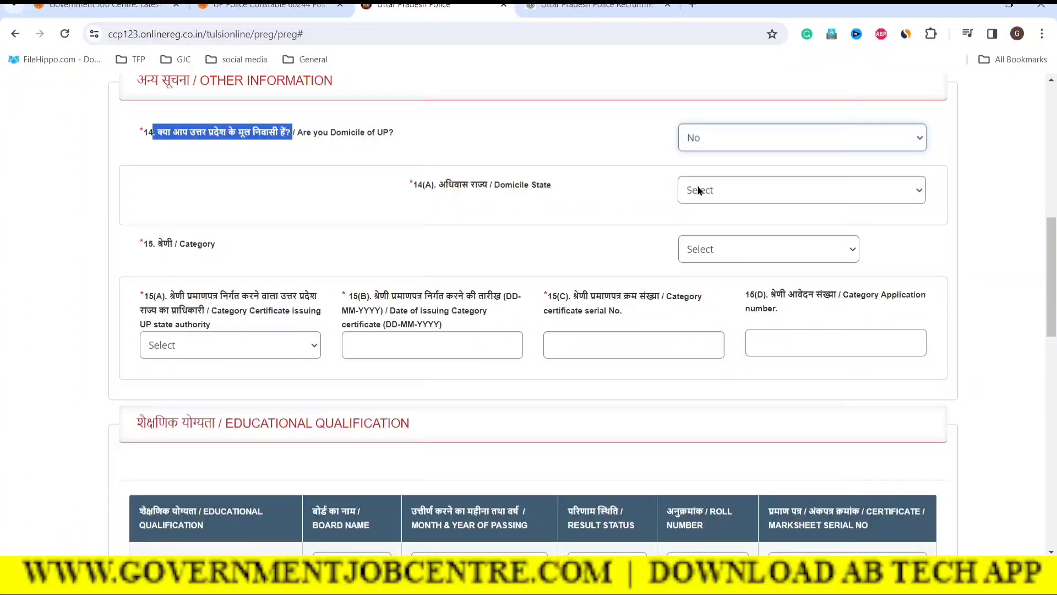
click(342, 197)
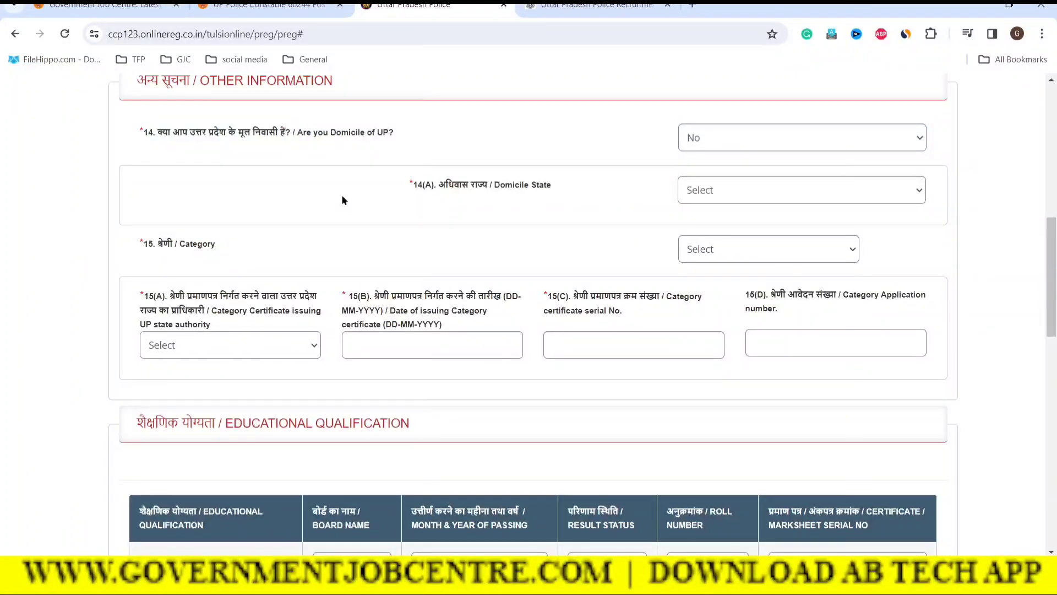
Step: Set the domicile state to RAJASTHAN and the category to GENERAL
click(728, 200)
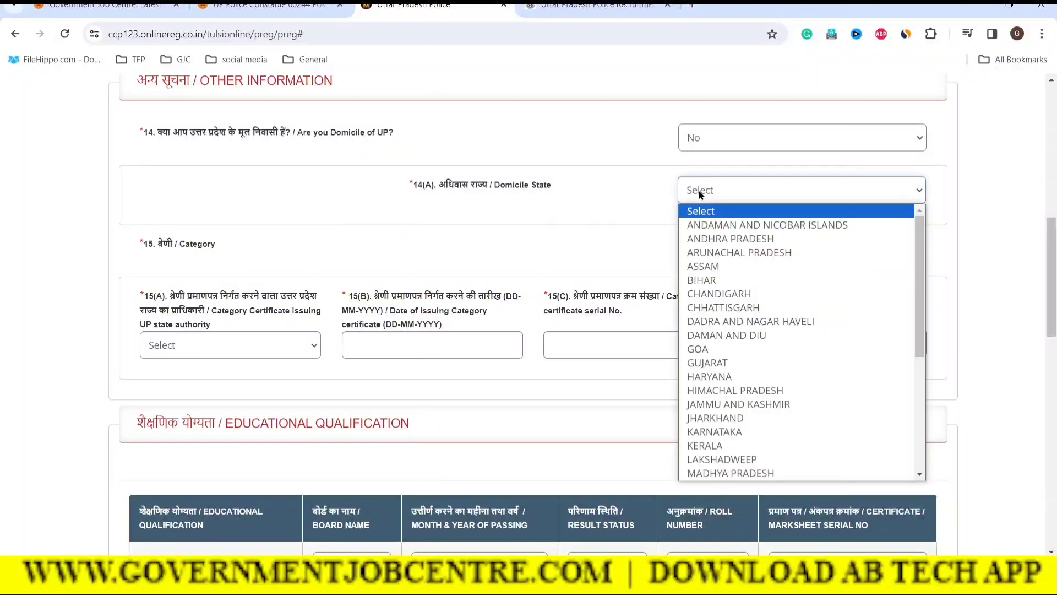
scroll(743, 369, down, 4)
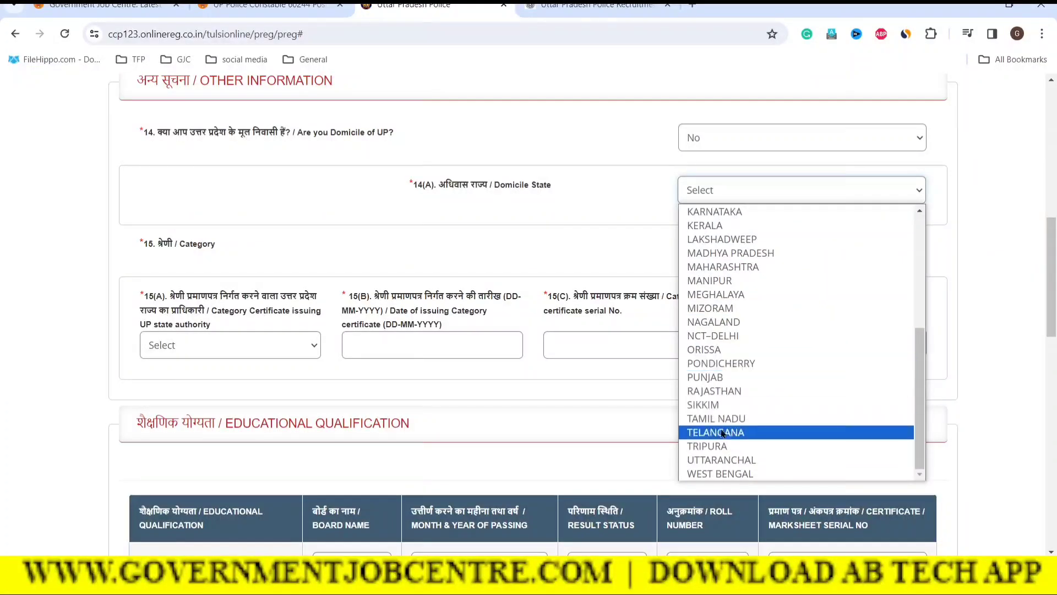
click(702, 392)
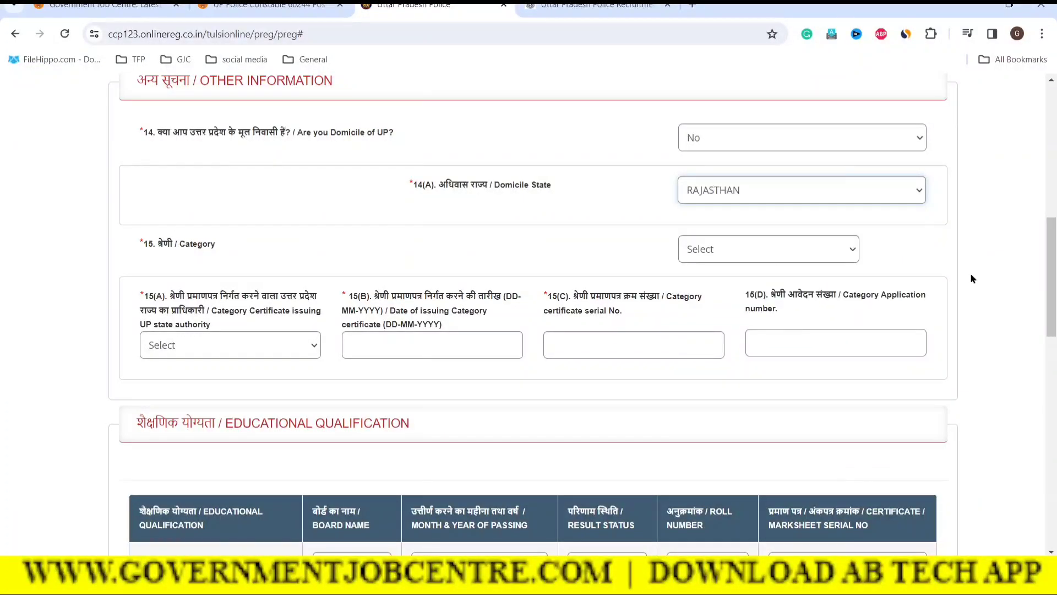
click(727, 255)
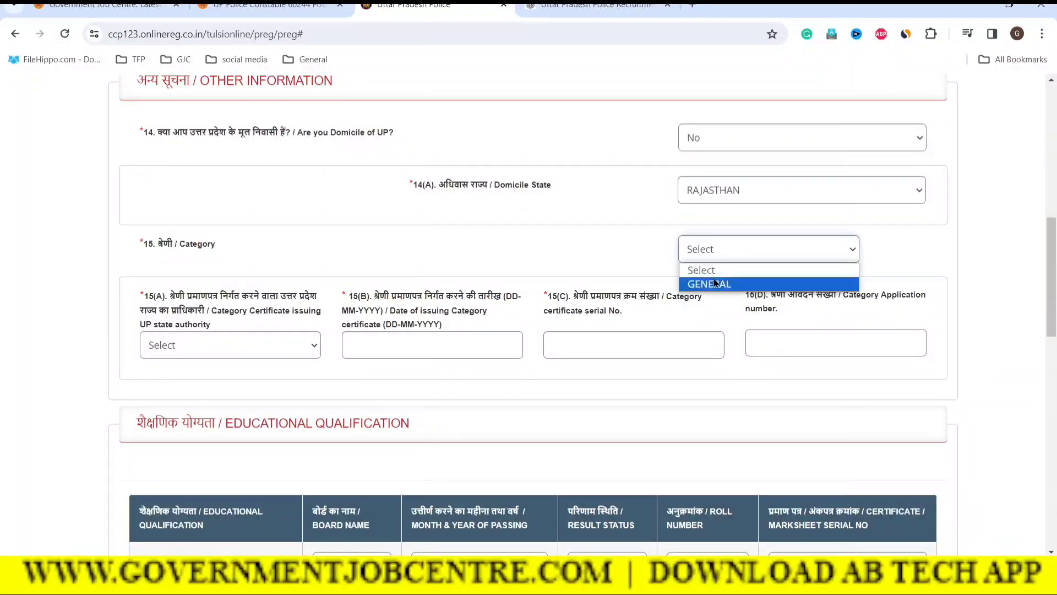
click(695, 286)
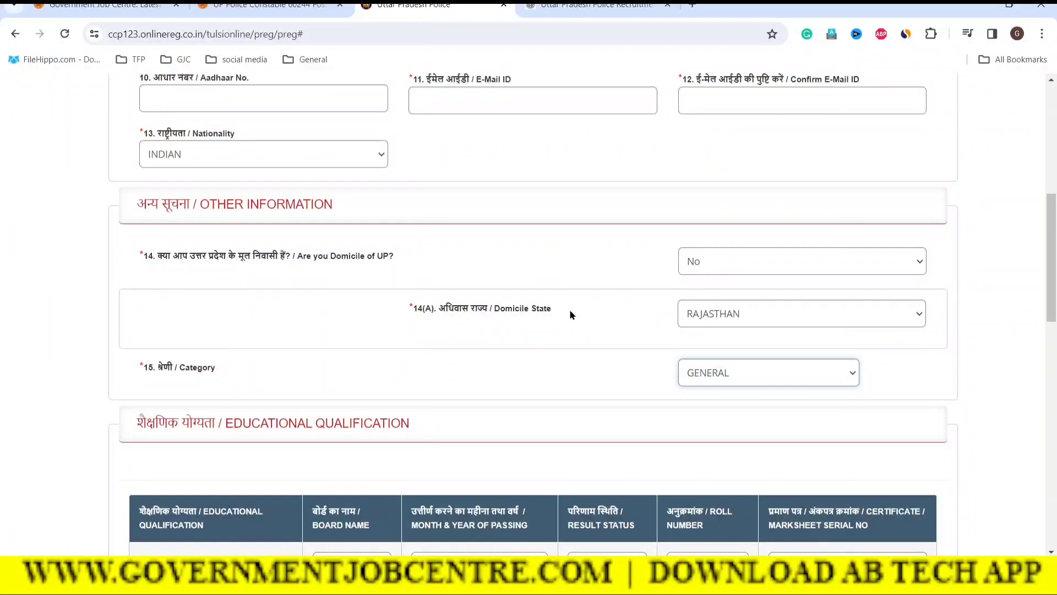
scroll(569, 309, up, 1)
scroll(581, 314, down, 1)
Step: Answer Yes to the UP domicile question 14, restoring the category certificate fields
click(747, 264)
click(690, 298)
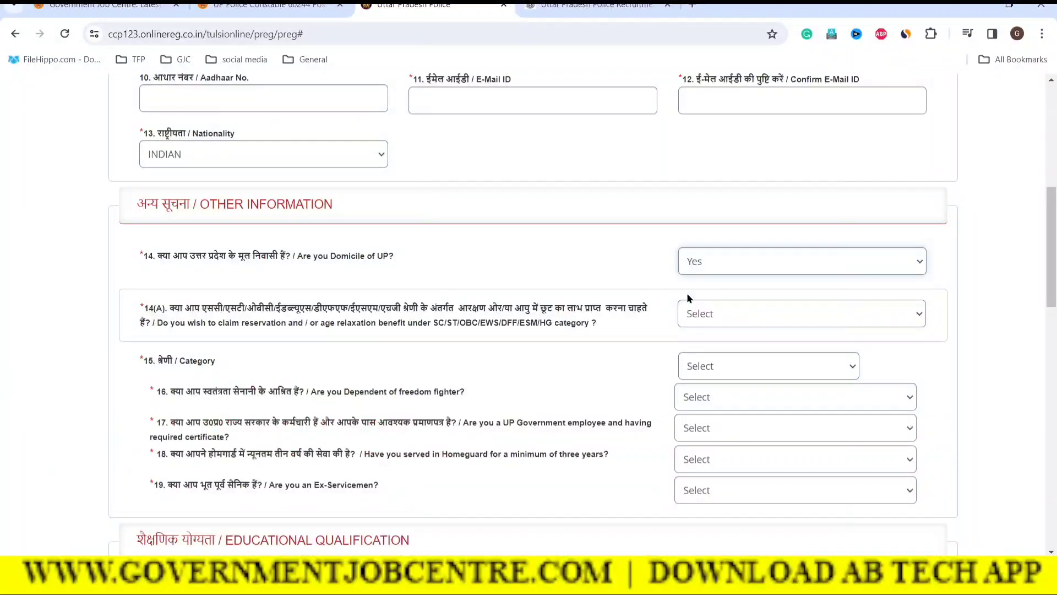
scroll(947, 391, down, 3)
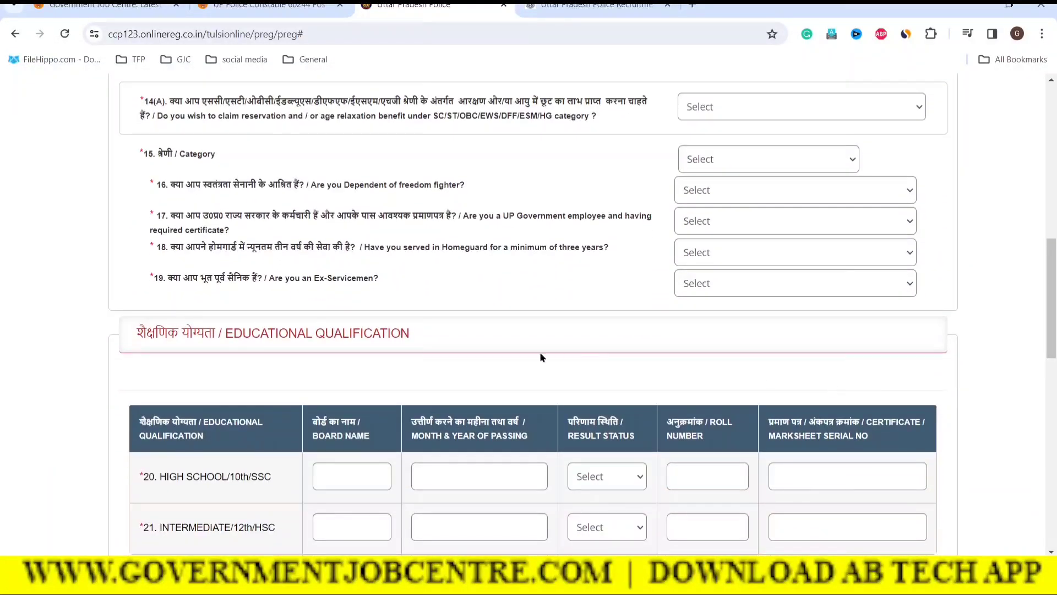
scroll(539, 355, up, 3)
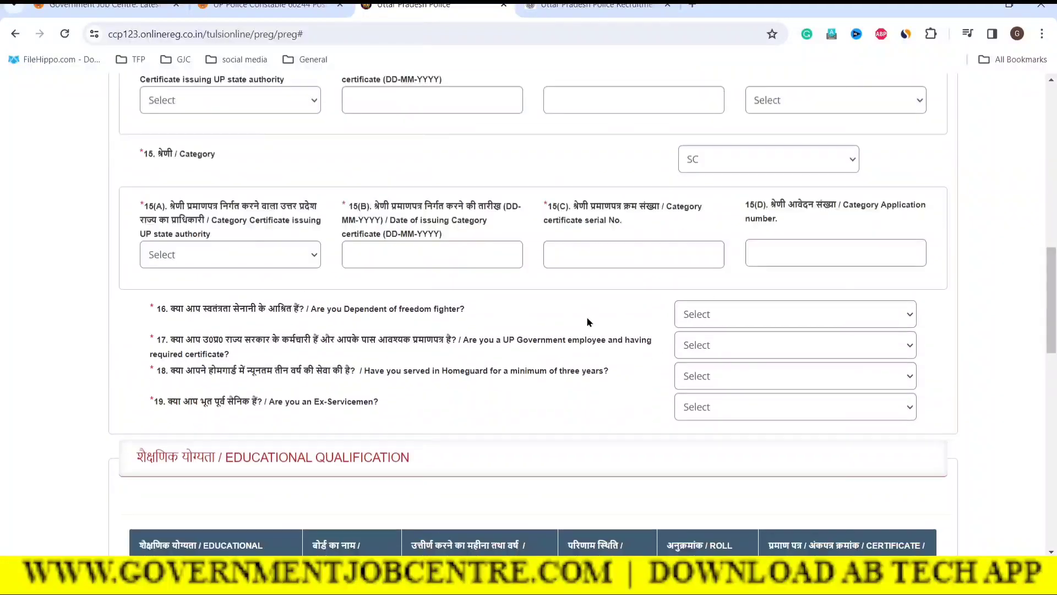
scroll(587, 319, down, 1)
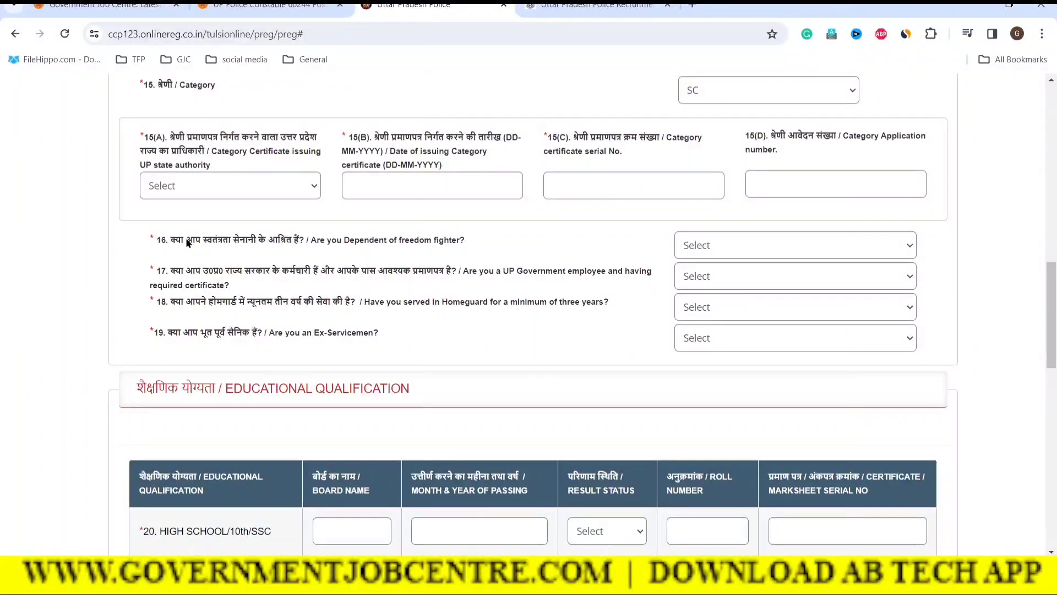
Step: Bring up the Yes/No choices for question 16, the freedom-fighter dependant question
drag(170, 240, 351, 243)
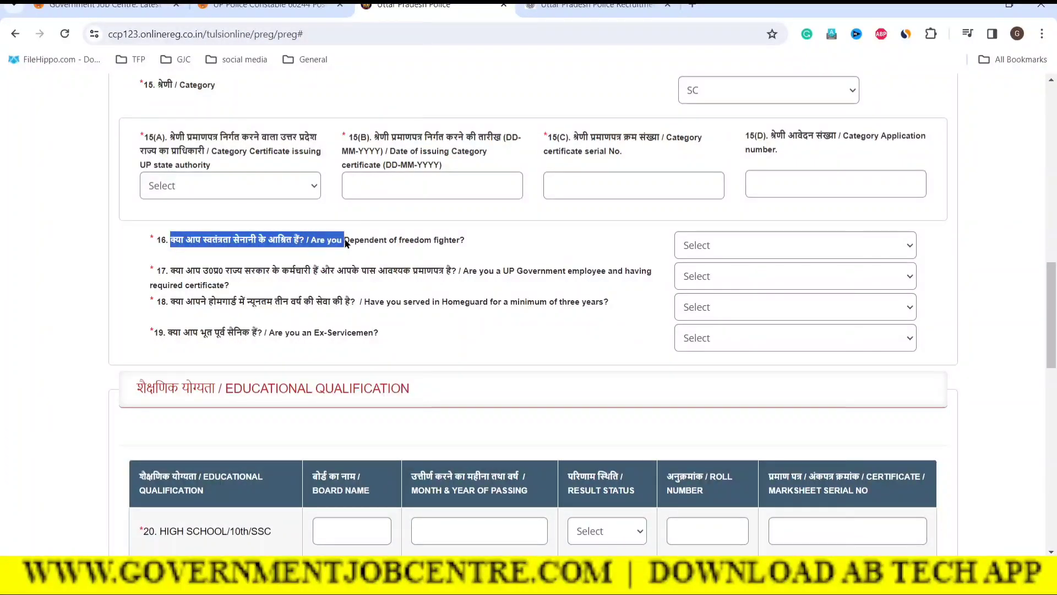
click(465, 253)
click(790, 247)
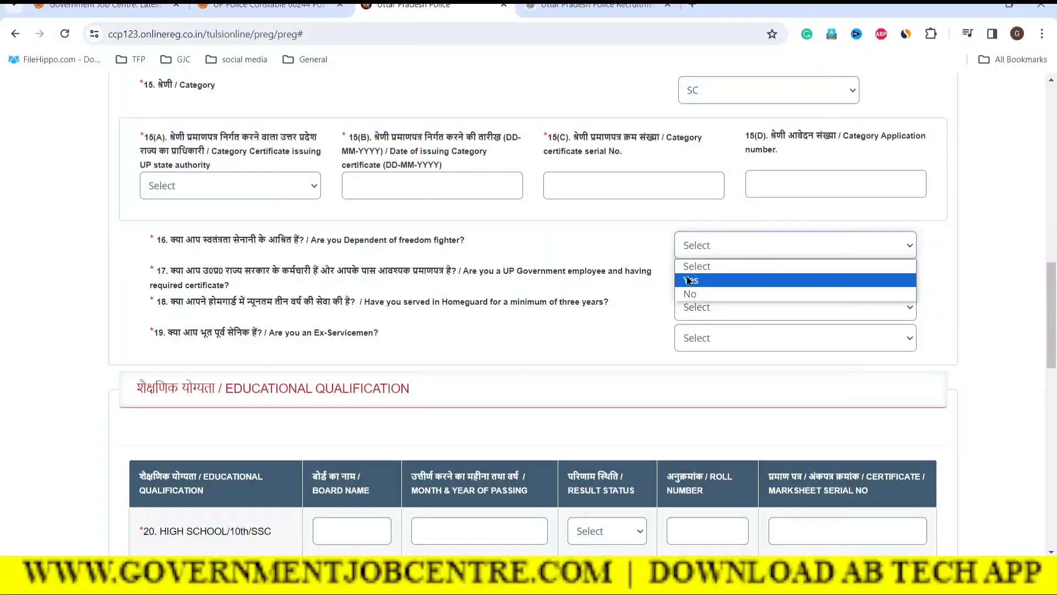